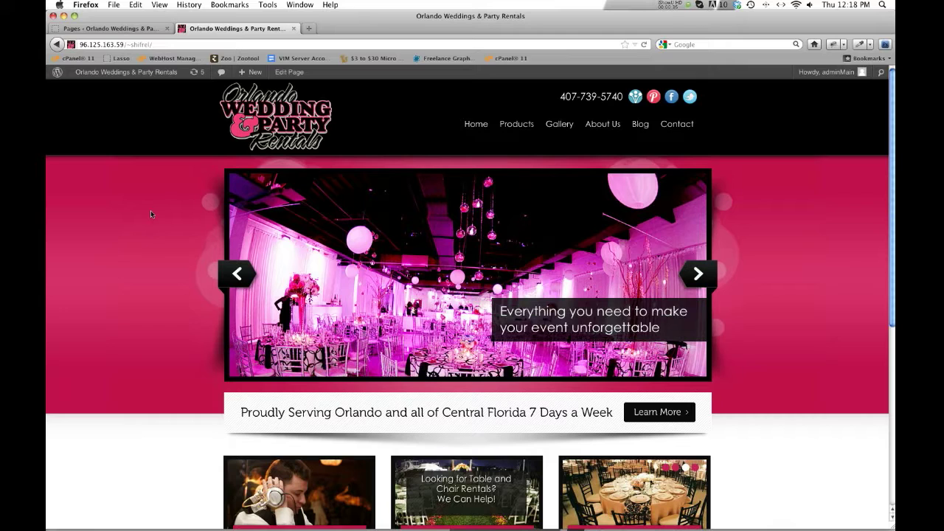
# - Return to the WordPress Pages admin list showing the eight published pages
pyautogui.click(151, 211)
pyautogui.click(132, 28)
pyautogui.click(432, 131)
pyautogui.moveTo(74, 93)
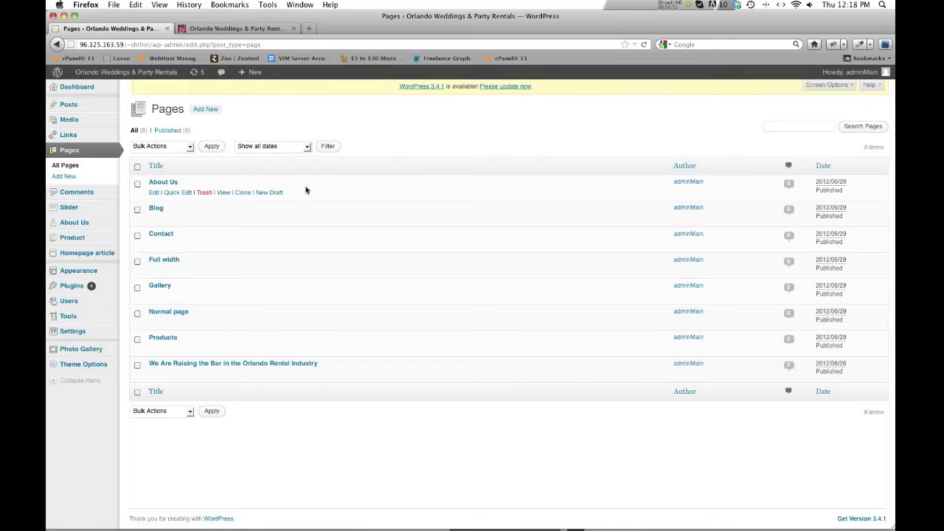
# - Look over the live Orlando website and open its About Us page
pyautogui.click(427, 139)
pyautogui.click(220, 28)
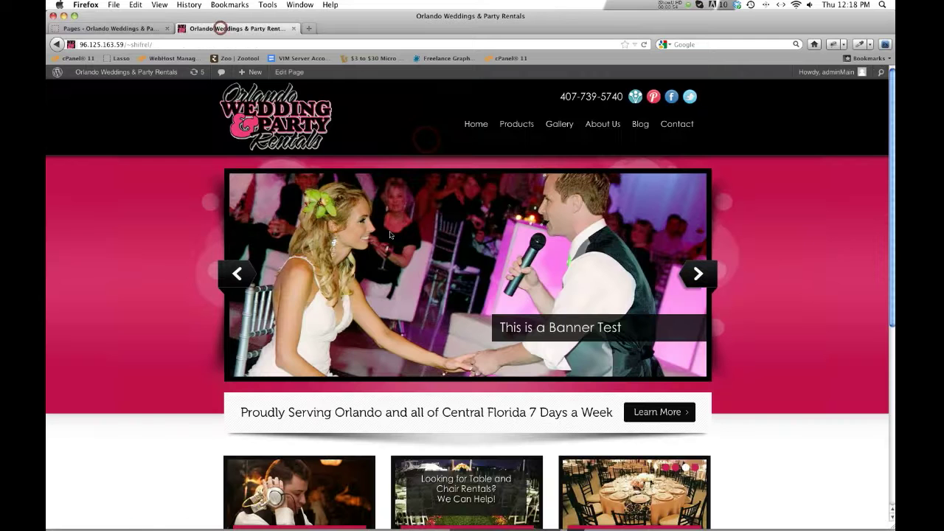
pyautogui.scroll(-6, 390, 235)
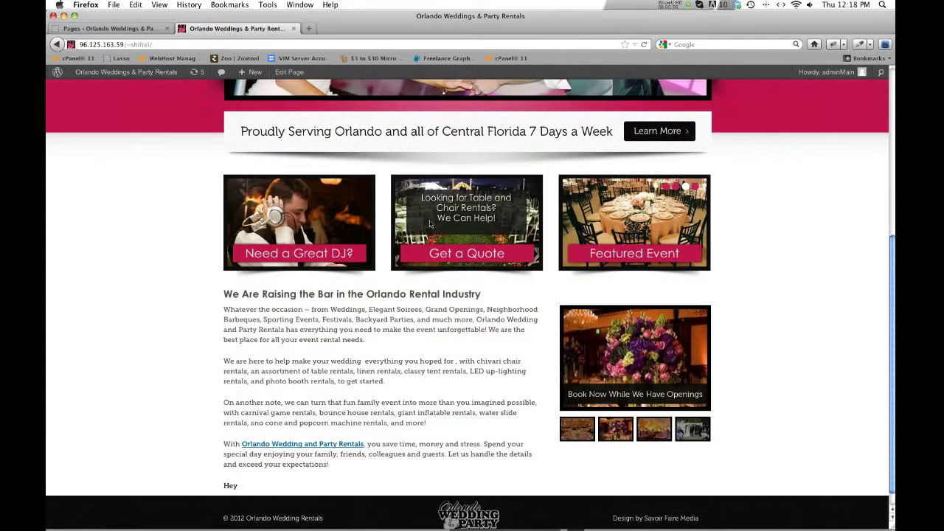
pyautogui.scroll(6, 599, 381)
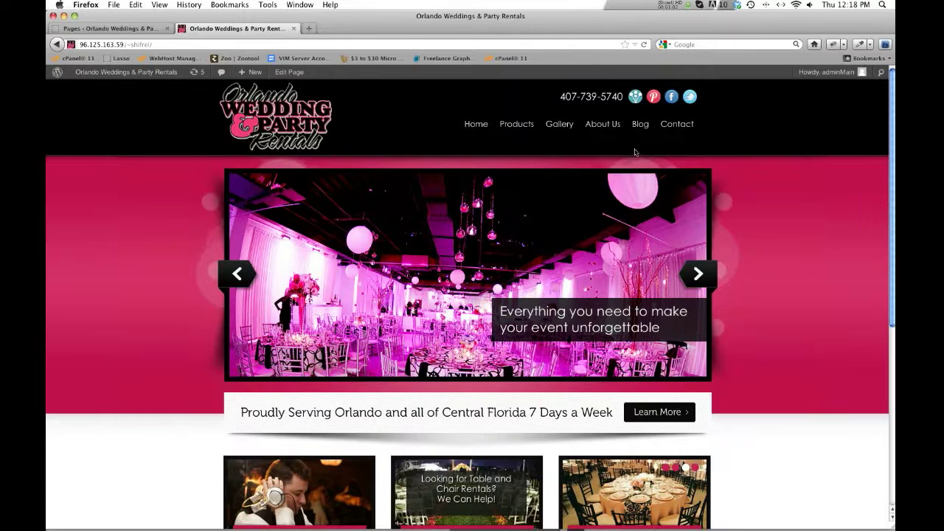
pyautogui.click(601, 125)
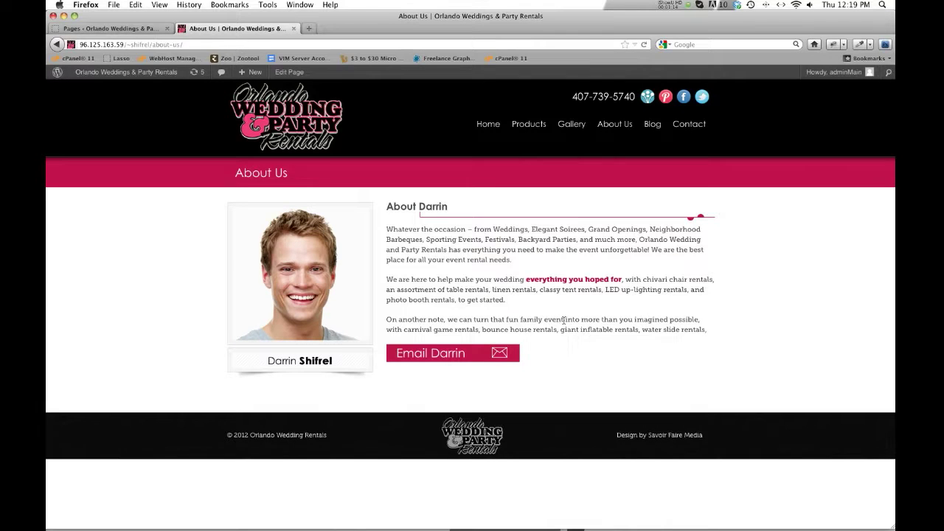
# - Back in the admin Pages list, start a new blank page with Add New
pyautogui.click(129, 30)
pyautogui.click(458, 435)
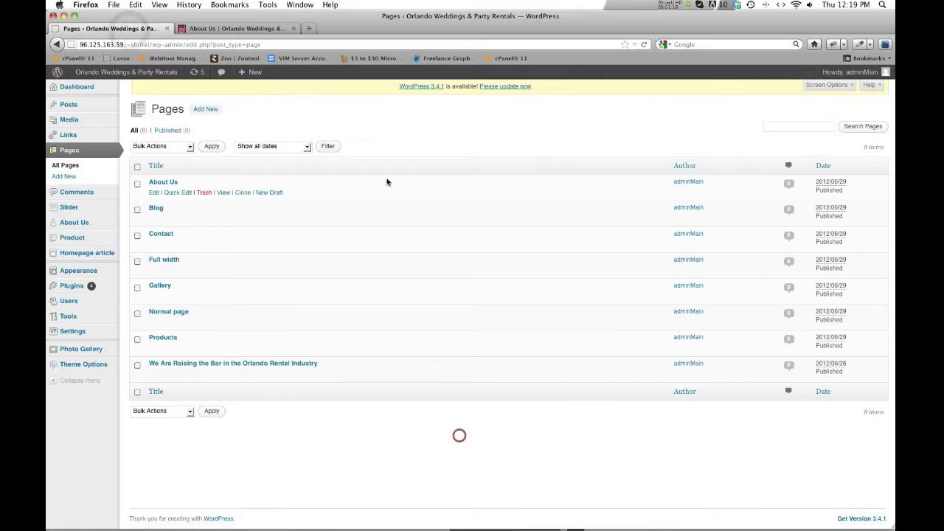
pyautogui.click(397, 141)
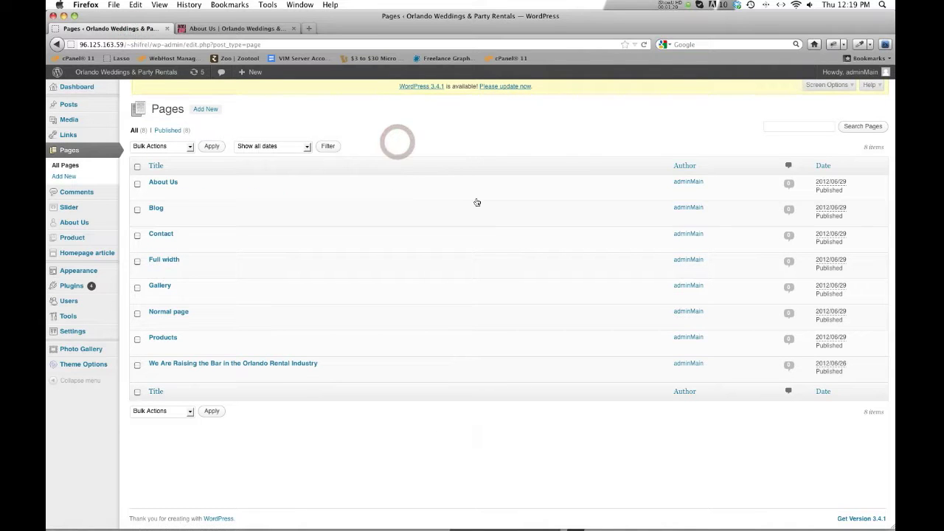
pyautogui.click(201, 110)
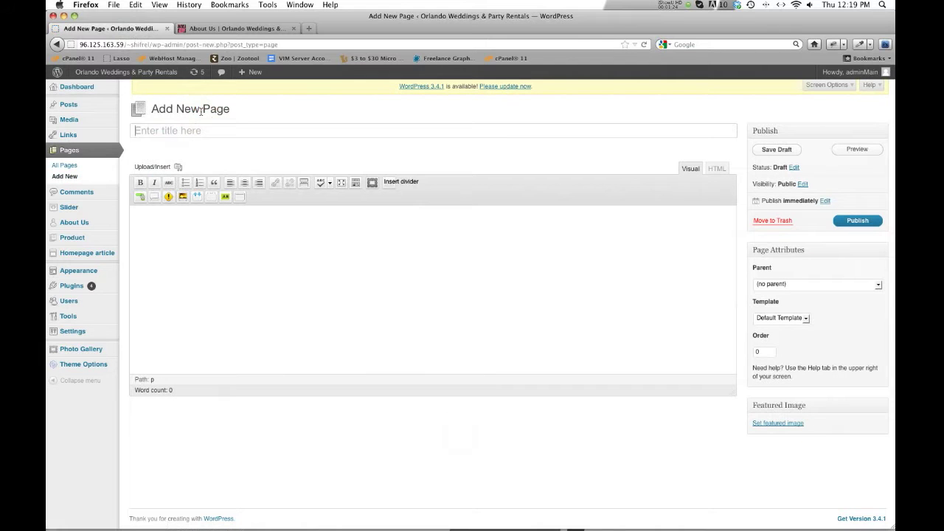
# - Title the page 'Charlie's Page', write 'Some content would go here.' and paste two Lorem ipsum paragraphs
pyautogui.click(298, 247)
pyautogui.click(215, 131)
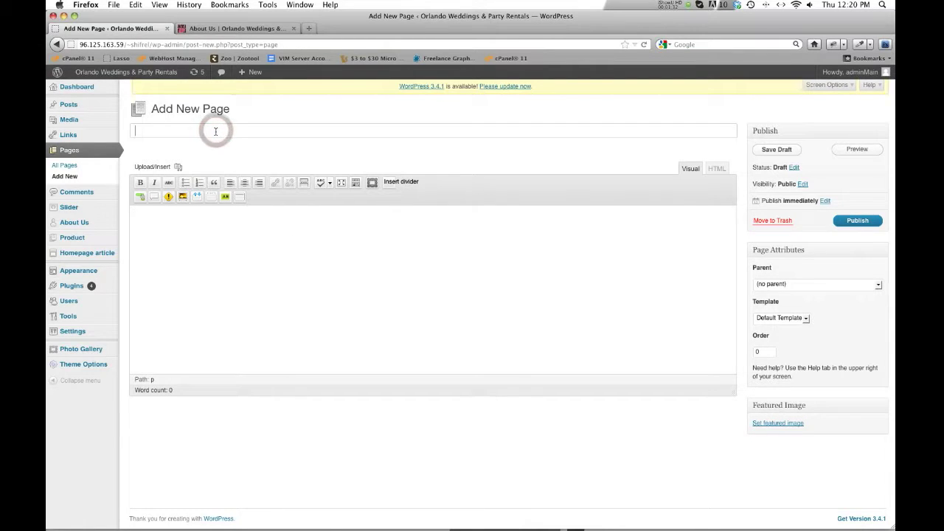
pyautogui.write("Charlie's Page")
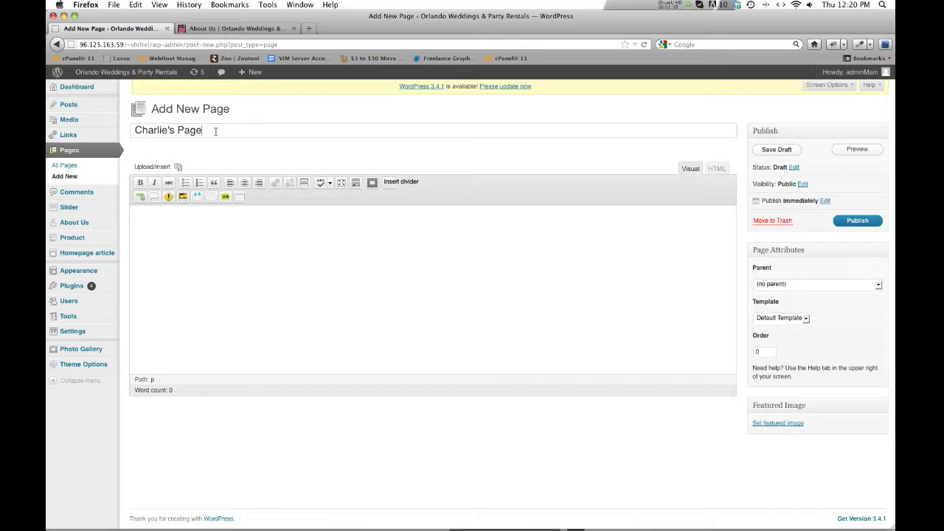
pyautogui.press('Tab')
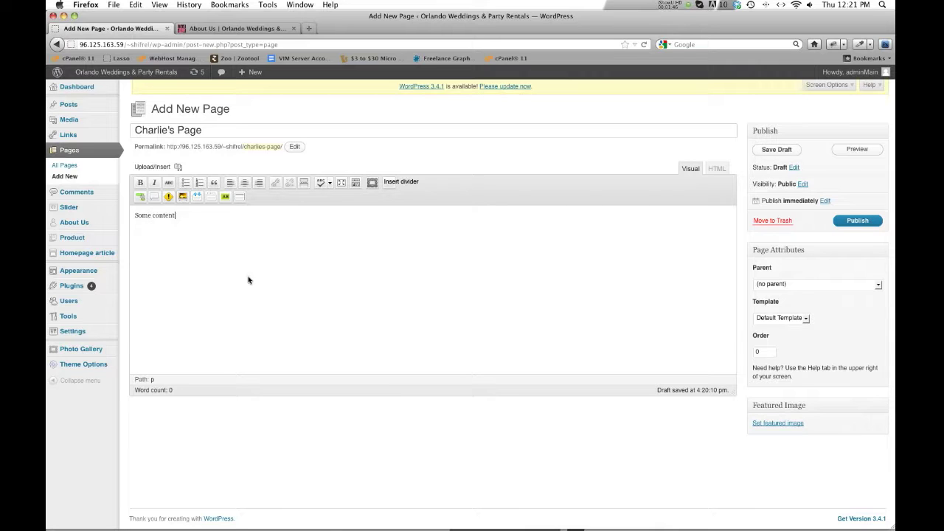
pyautogui.write('o here.')
pyautogui.press('super+v')
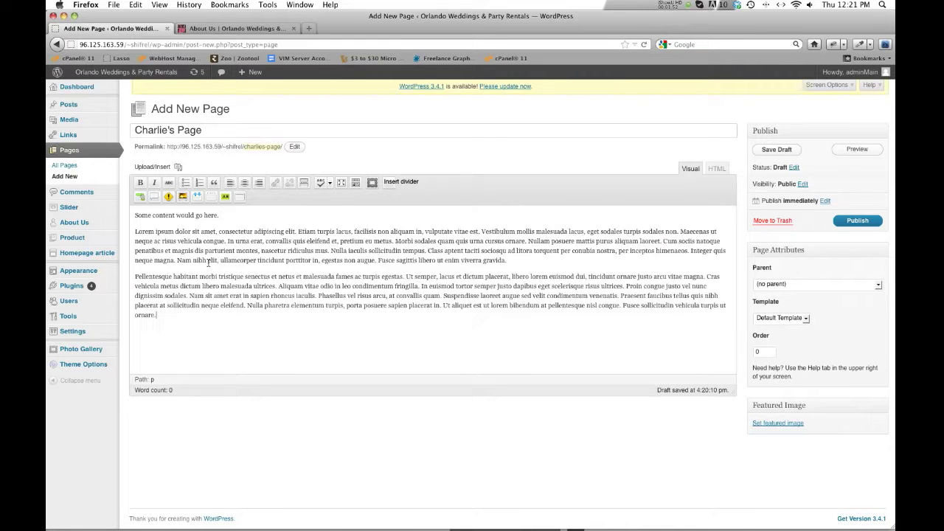
# - Remove the first line's trailing period and show the Kitchen Sink formatting row
pyautogui.tripleClick(198, 215)
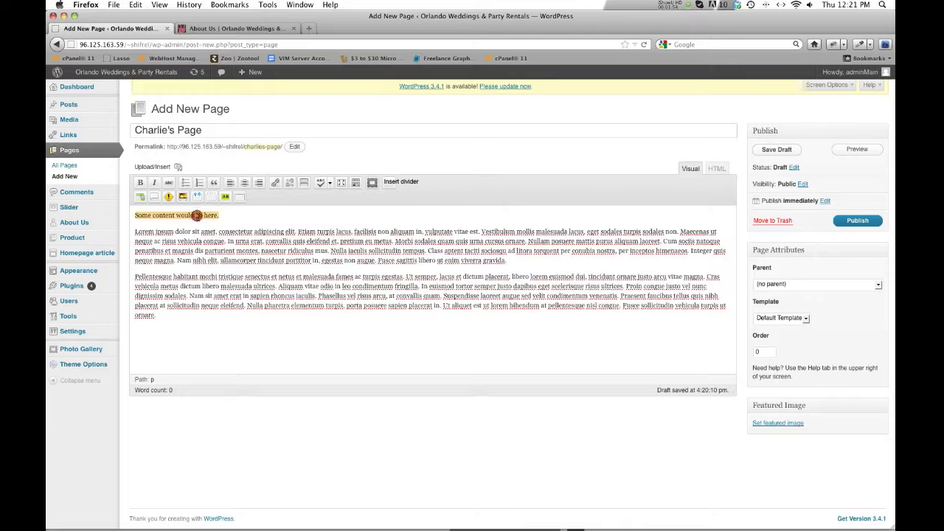
pyautogui.click(226, 219)
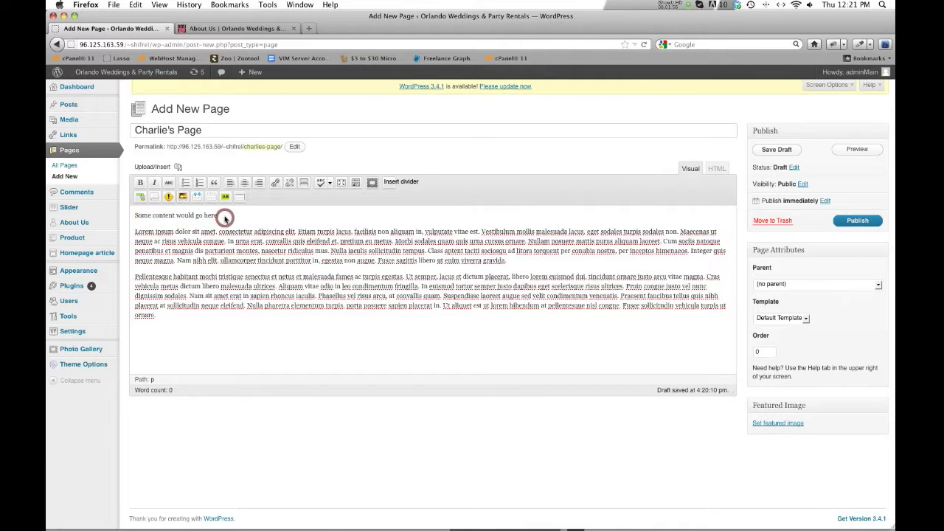
pyautogui.press('BackSpace')
pyautogui.click(407, 197)
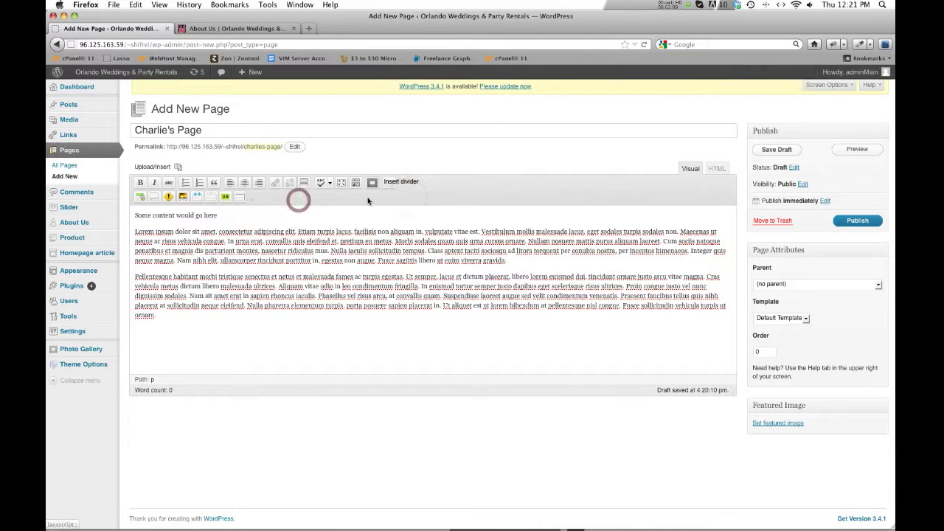
pyautogui.click(354, 185)
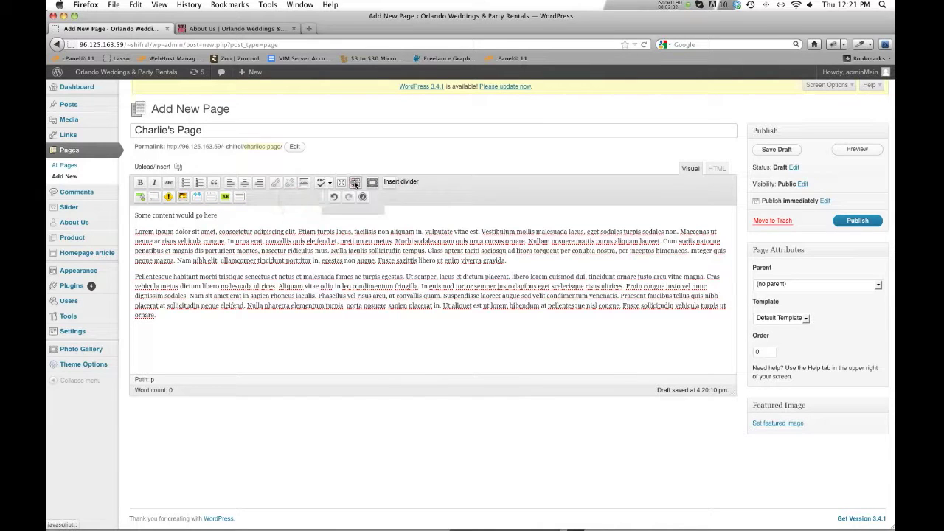
pyautogui.click(354, 184)
pyautogui.click(354, 184)
pyautogui.click(354, 184)
pyautogui.click(354, 184)
pyautogui.click(354, 184)
pyautogui.click(354, 184)
# - Format 'Some content would go here' as Heading 2 above the Lorem ipsum text
pyautogui.click(267, 223)
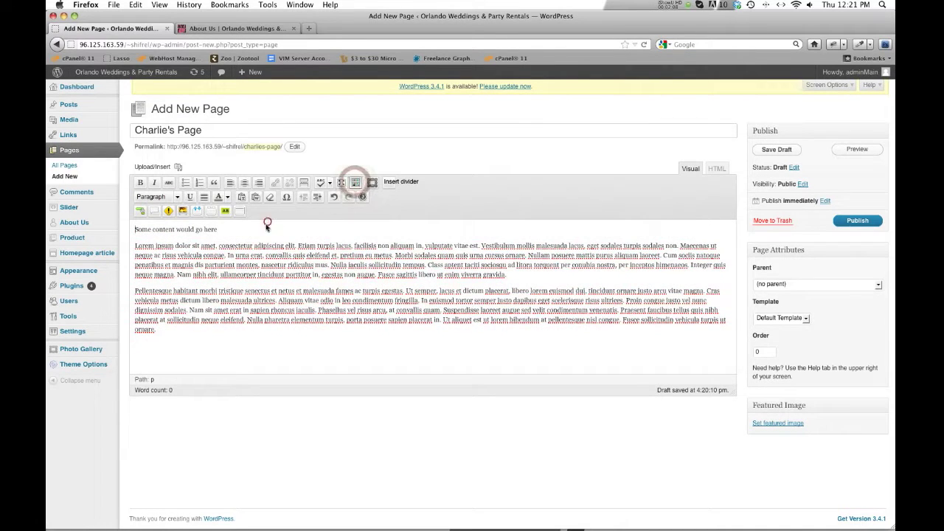
pyautogui.tripleClick(184, 229)
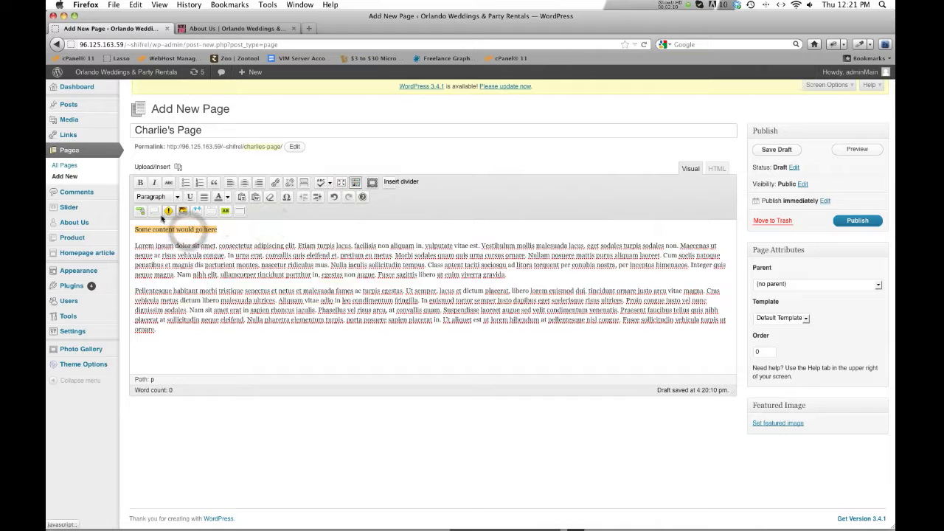
pyautogui.click(175, 196)
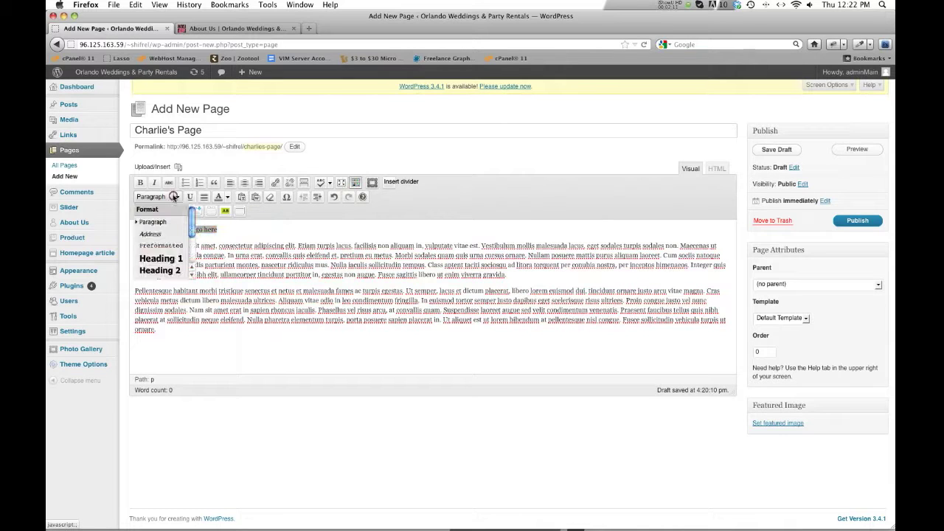
pyautogui.click(167, 271)
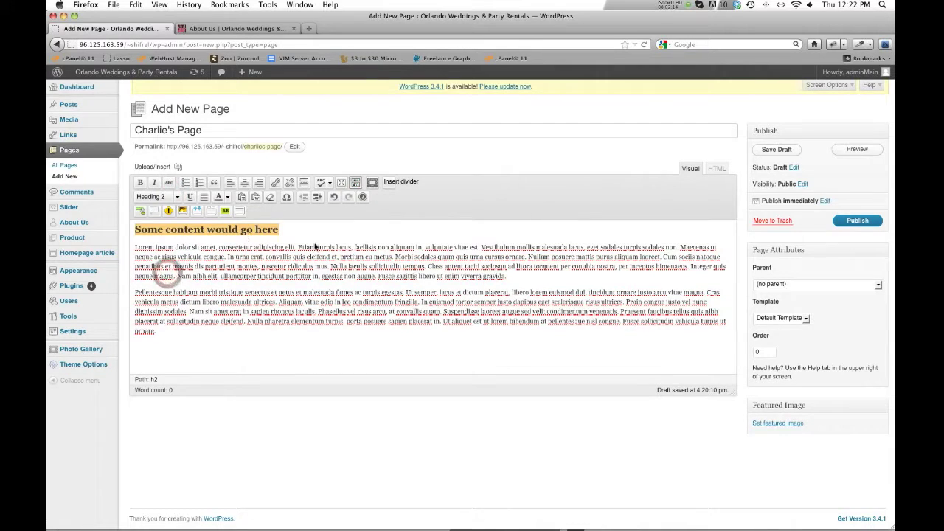
pyautogui.click(317, 259)
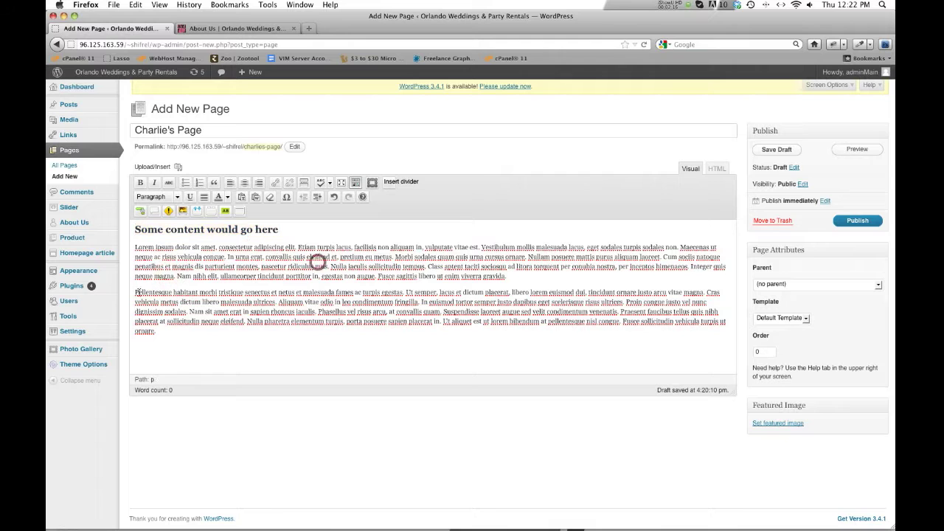
pyautogui.click(133, 251)
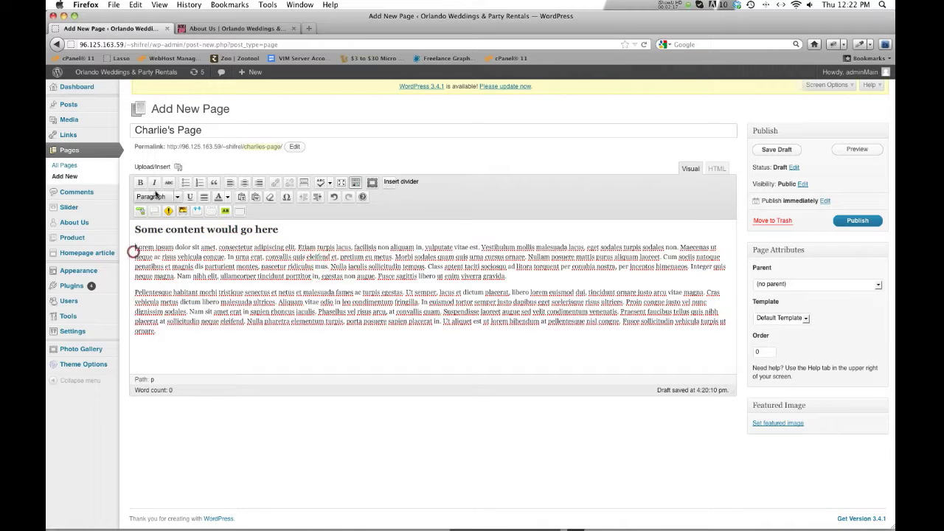
pyautogui.click(176, 168)
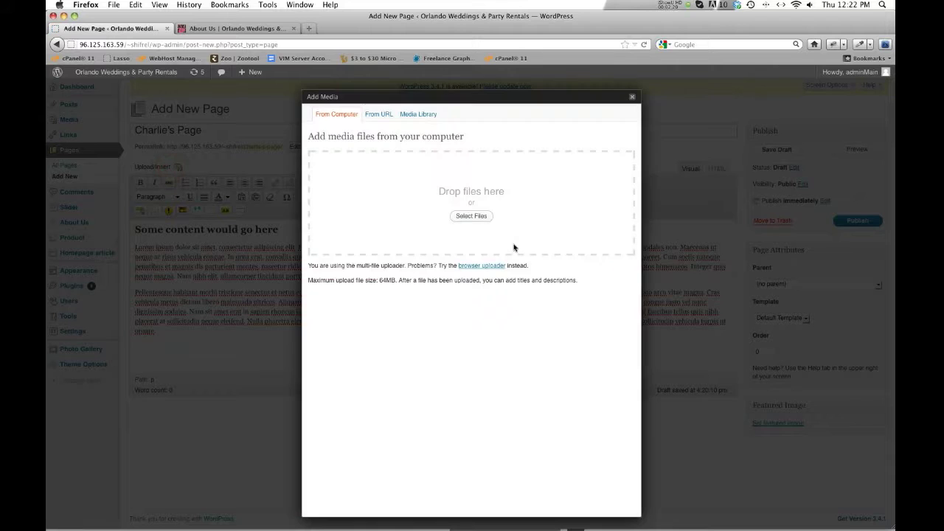
# - From the Media Library, select the EI478 image to insert before the Lorem text
pyautogui.click(634, 98)
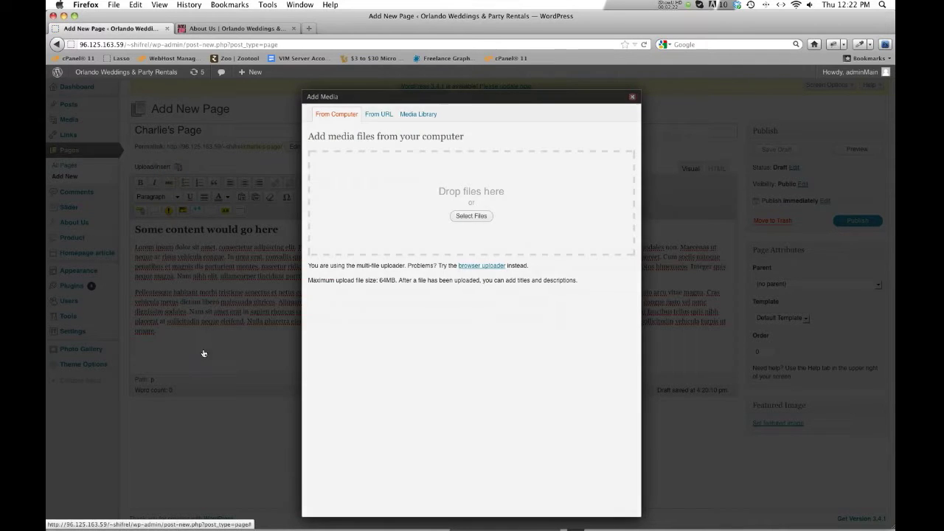
pyautogui.click(210, 253)
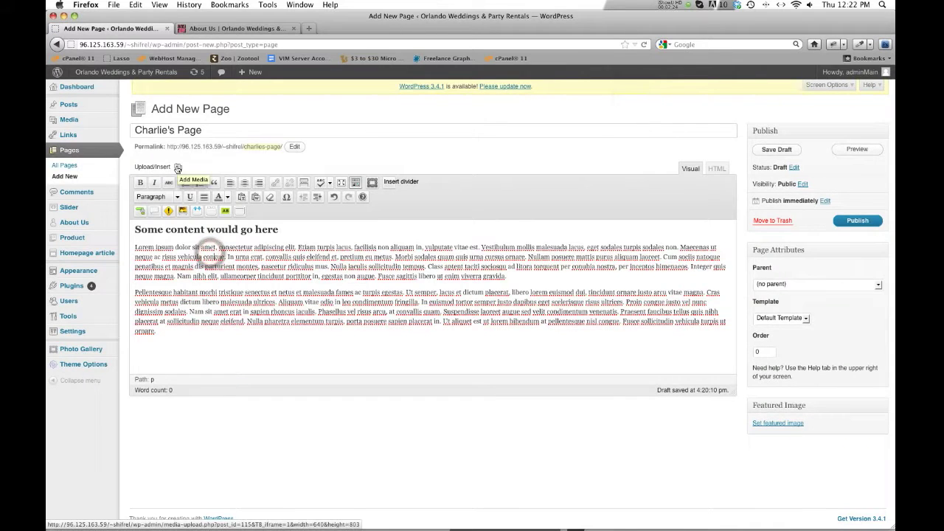
pyautogui.click(134, 249)
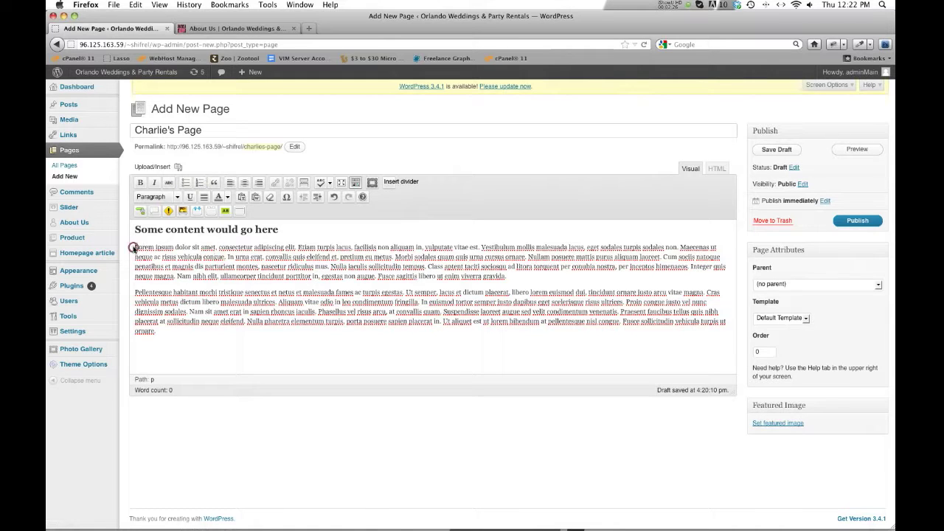
pyautogui.click(178, 168)
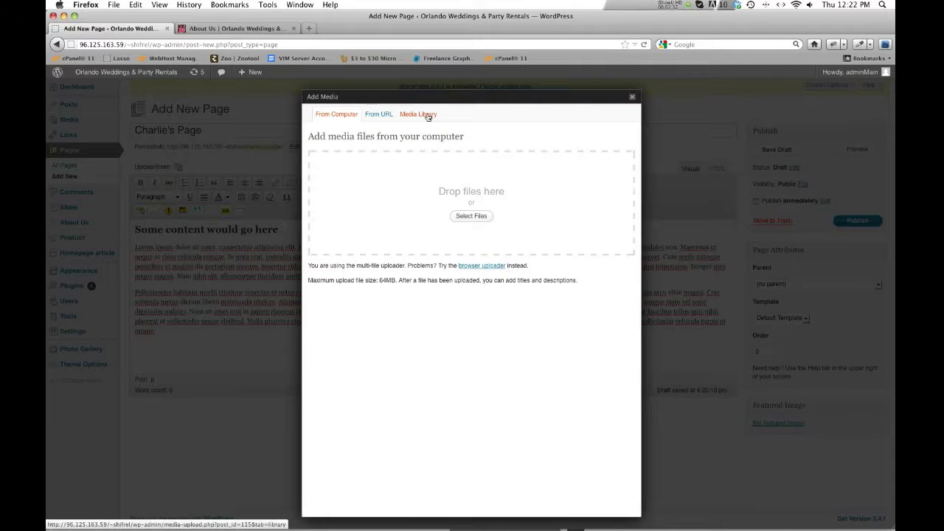
pyautogui.click(428, 116)
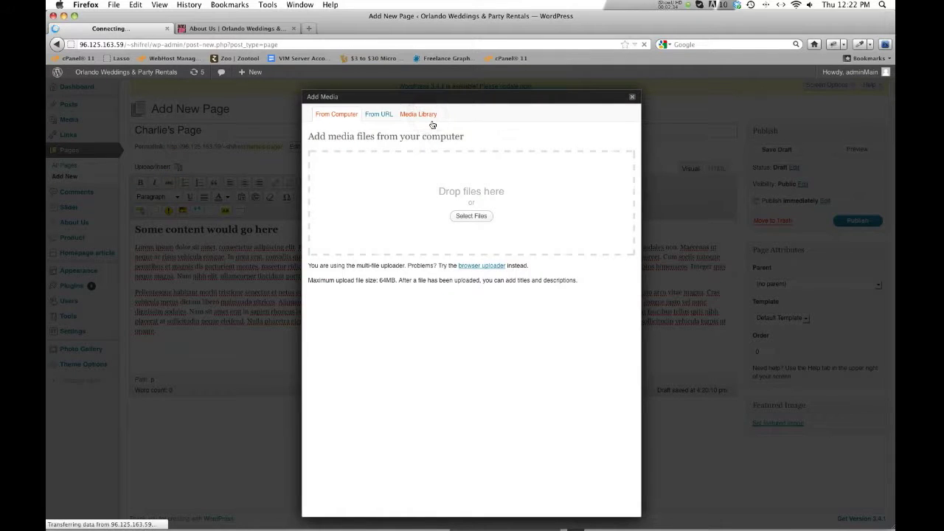
pyautogui.click(609, 239)
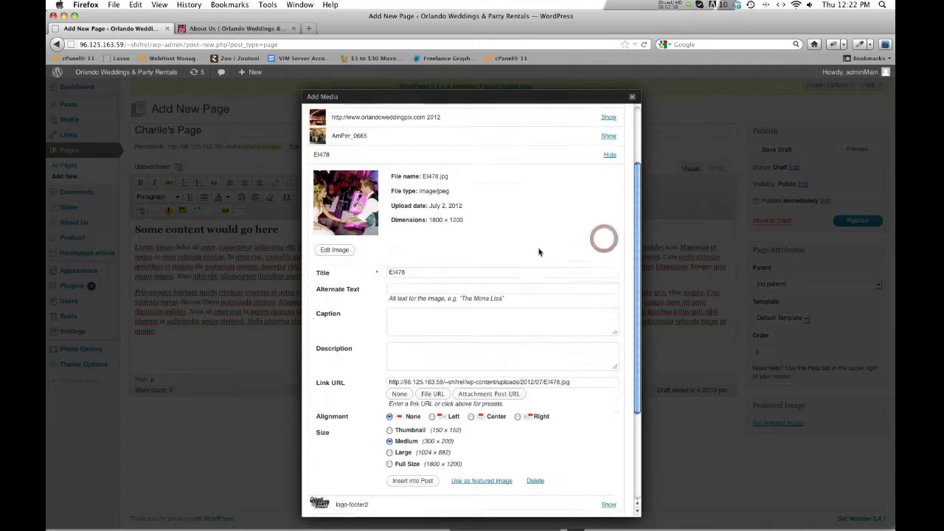
# - Insert the EI478 image into the page right-aligned at Medium size
pyautogui.scroll(-3, 539, 251)
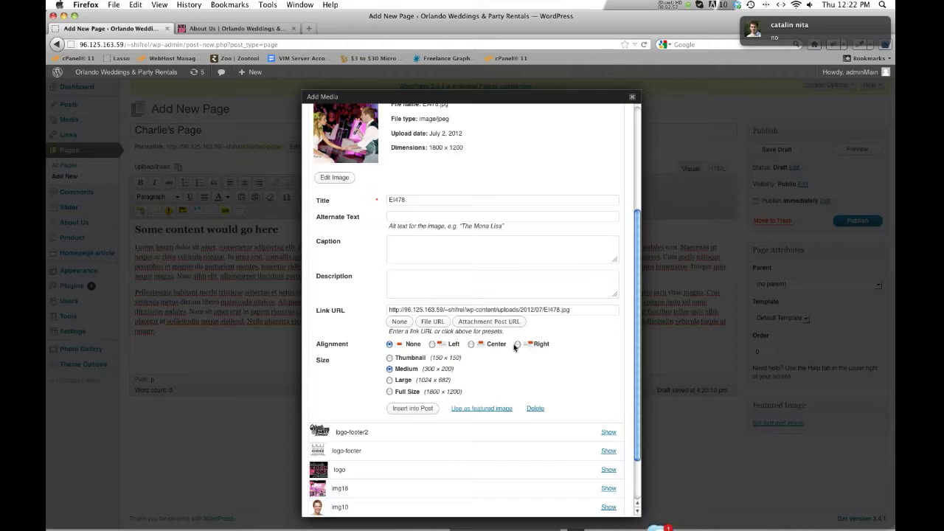
pyautogui.click(748, 30)
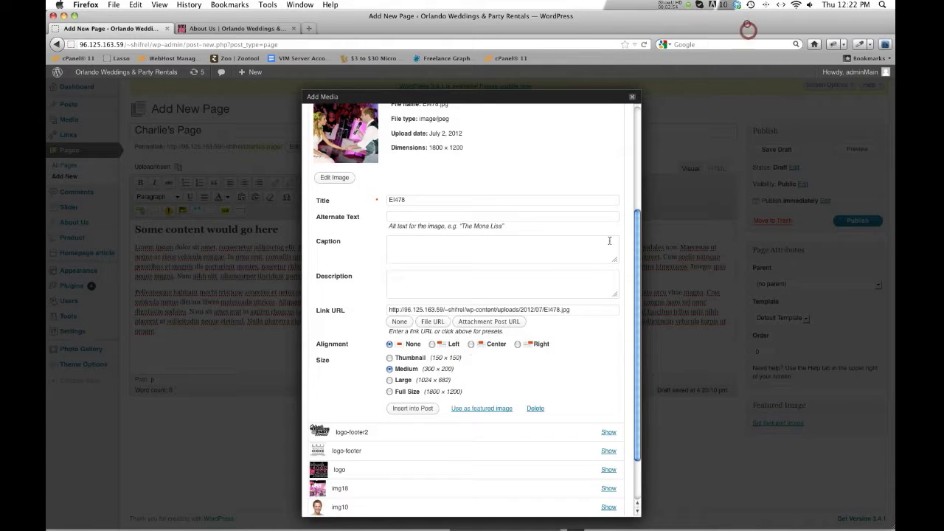
pyautogui.click(492, 277)
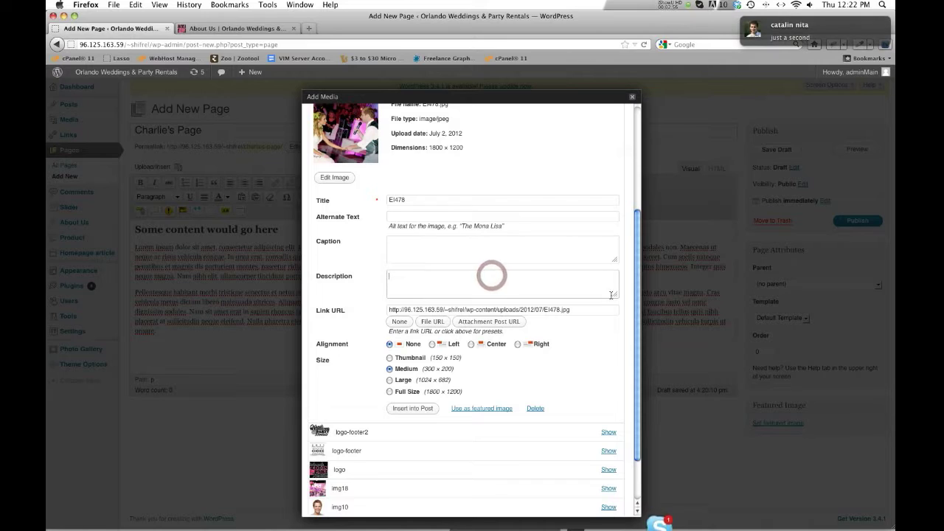
pyautogui.click(748, 26)
pyautogui.click(507, 374)
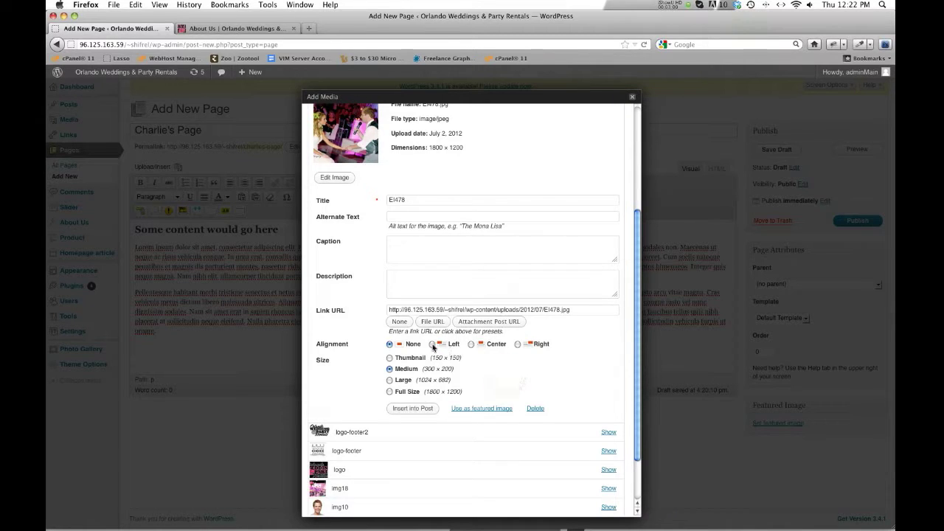
pyautogui.click(517, 345)
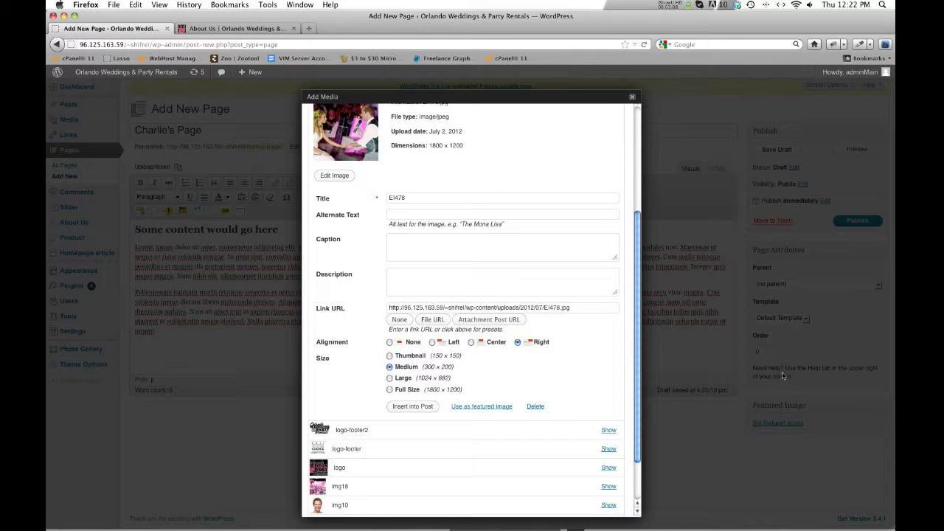
pyautogui.click(403, 410)
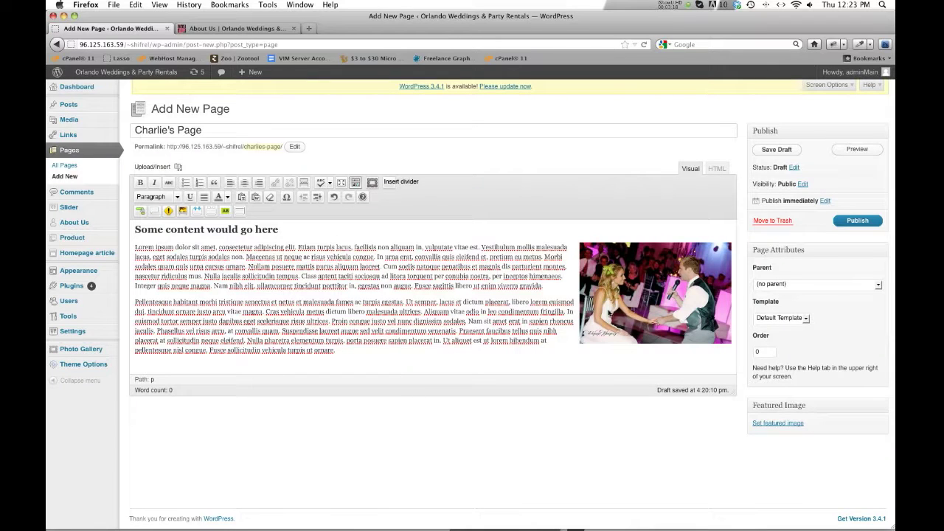
# - Save Charlie's Page as a draft and preview it
pyautogui.click(772, 151)
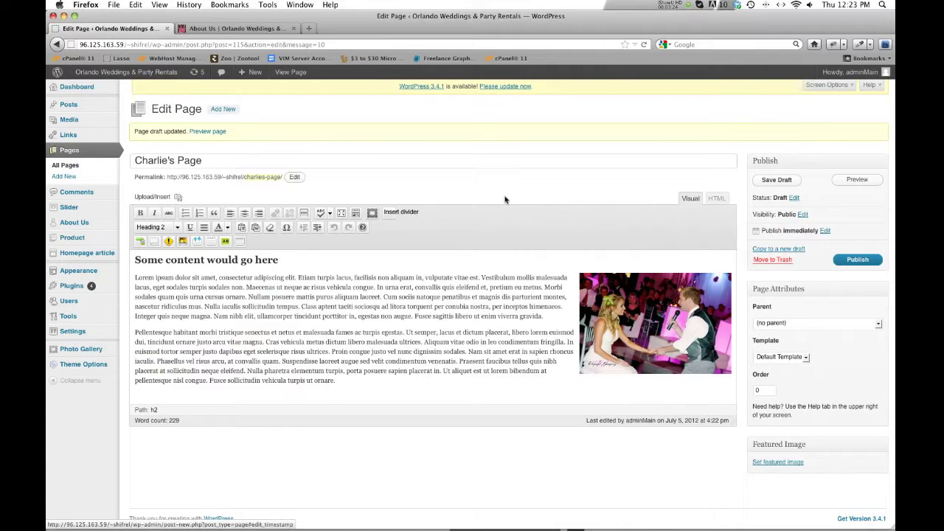
pyautogui.click(856, 180)
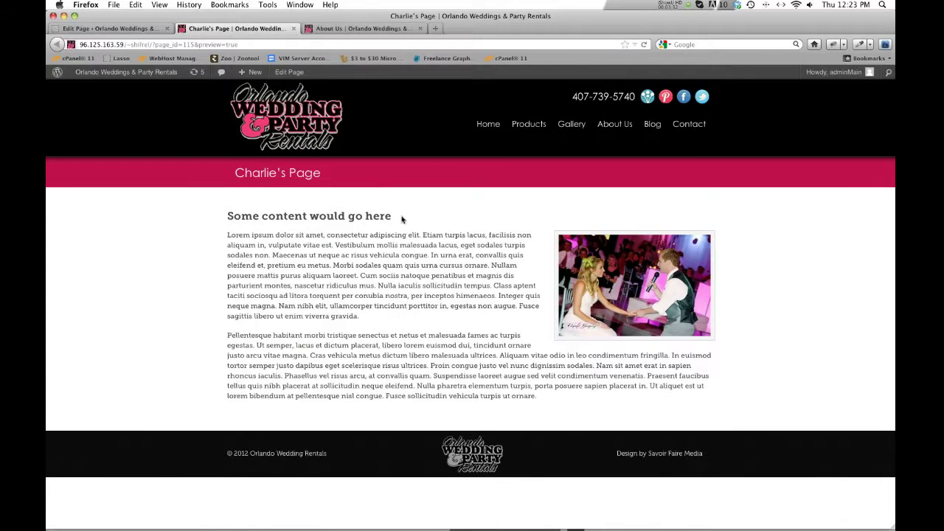
# - Check the heading and page title in the preview, then go back to the editor
pyautogui.moveTo(262, 216); pyautogui.dragTo(353, 216)
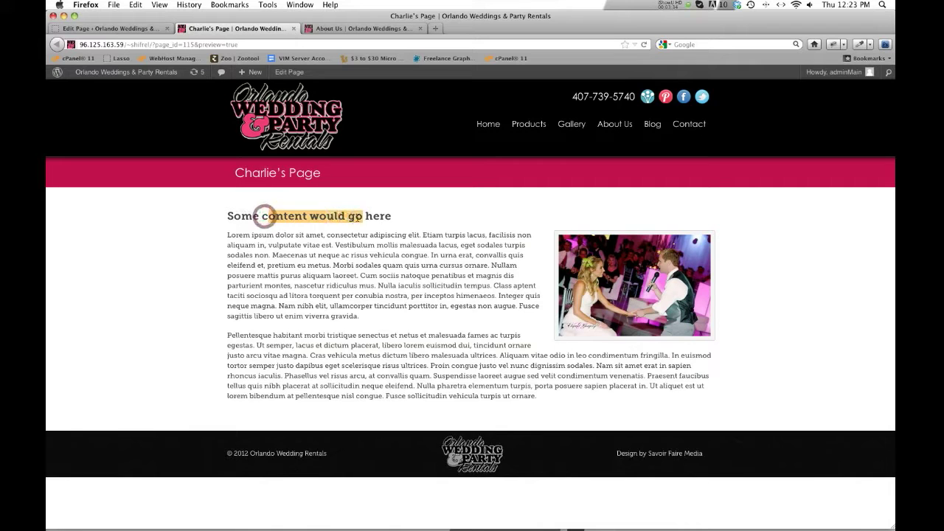
pyautogui.click(353, 216)
pyautogui.moveTo(303, 174); pyautogui.dragTo(245, 174)
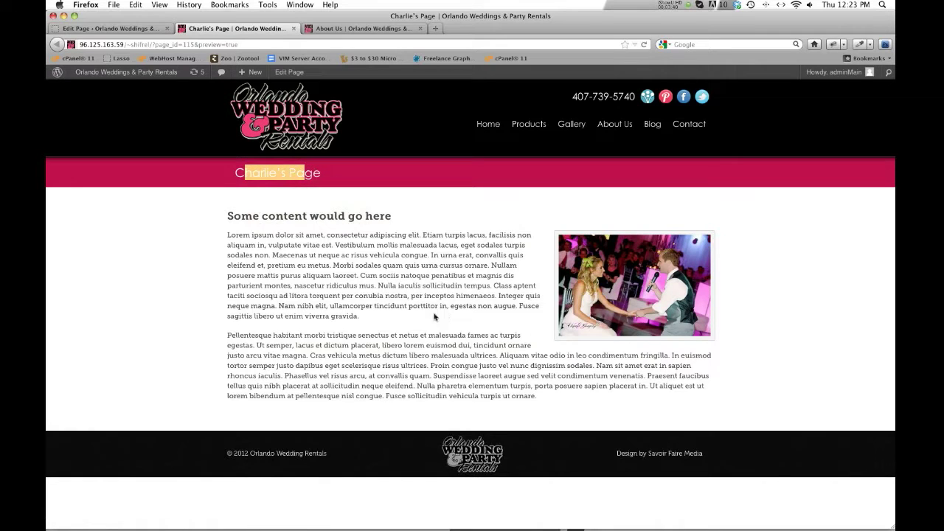
pyautogui.click(144, 27)
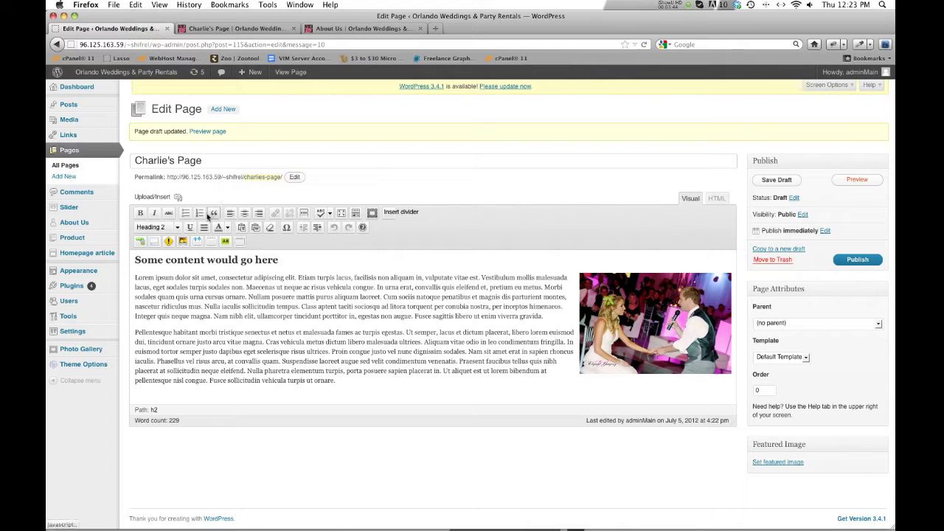
# - Link the phrase 'tristique senectus et netus' to the placeholder URL '#'
pyautogui.moveTo(219, 332); pyautogui.dragTo(295, 336)
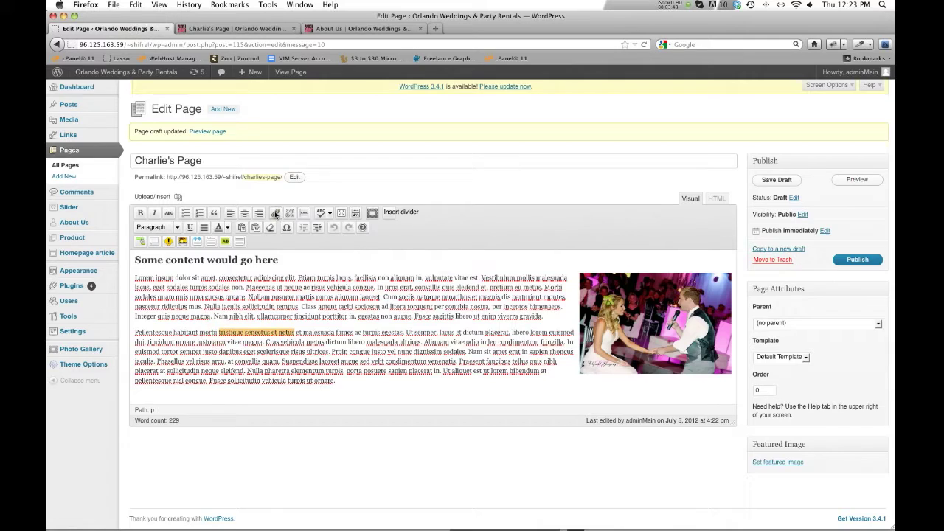
pyautogui.click(275, 214)
pyautogui.click(418, 276)
pyautogui.tripleClick(422, 277)
pyautogui.write('#')
pyautogui.press('Tab')
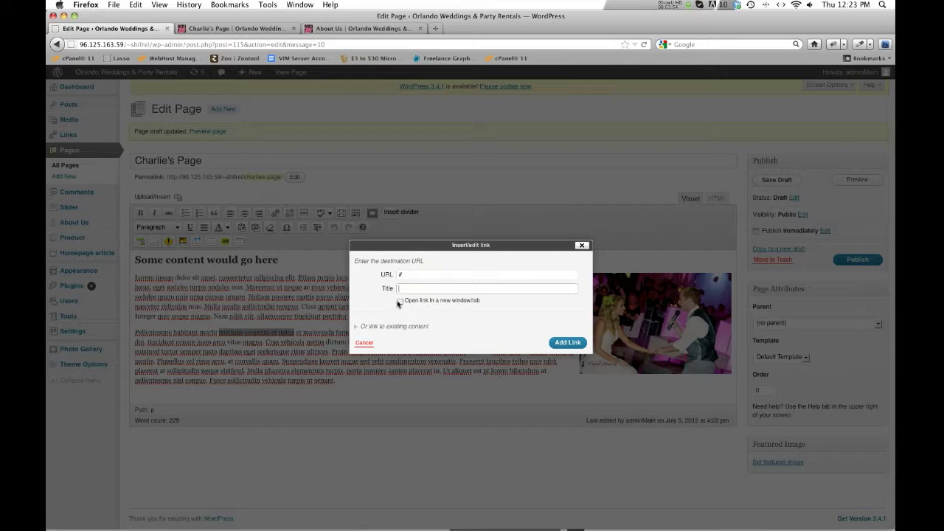
pyautogui.click(563, 343)
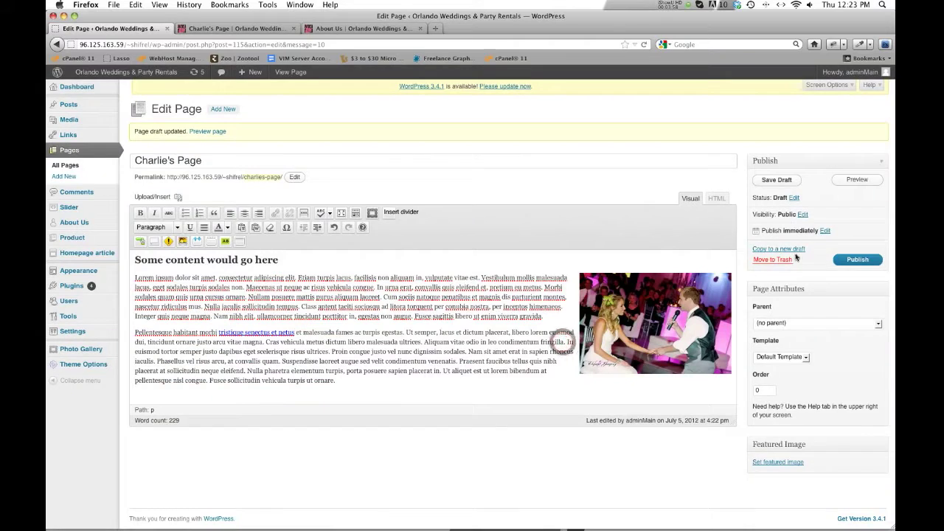
# - Save the draft again and view the refreshed preview
pyautogui.click(782, 180)
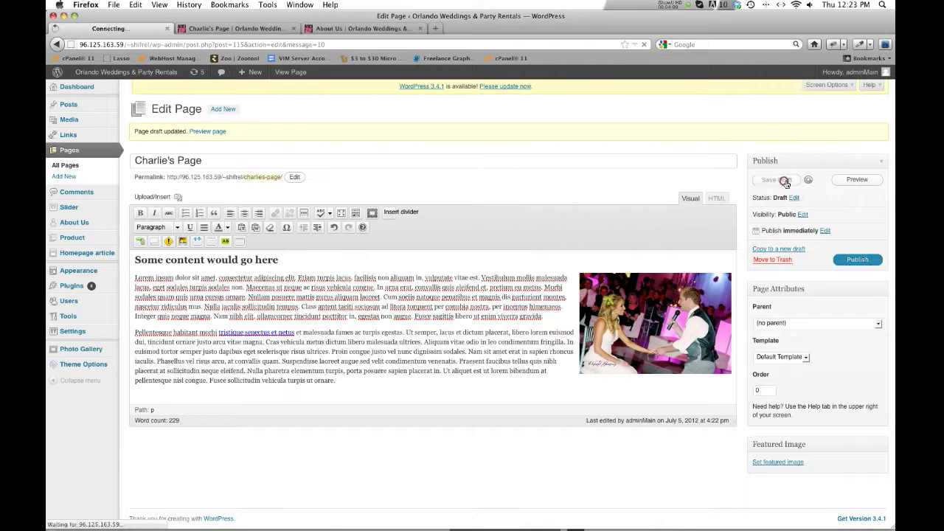
pyautogui.click(846, 183)
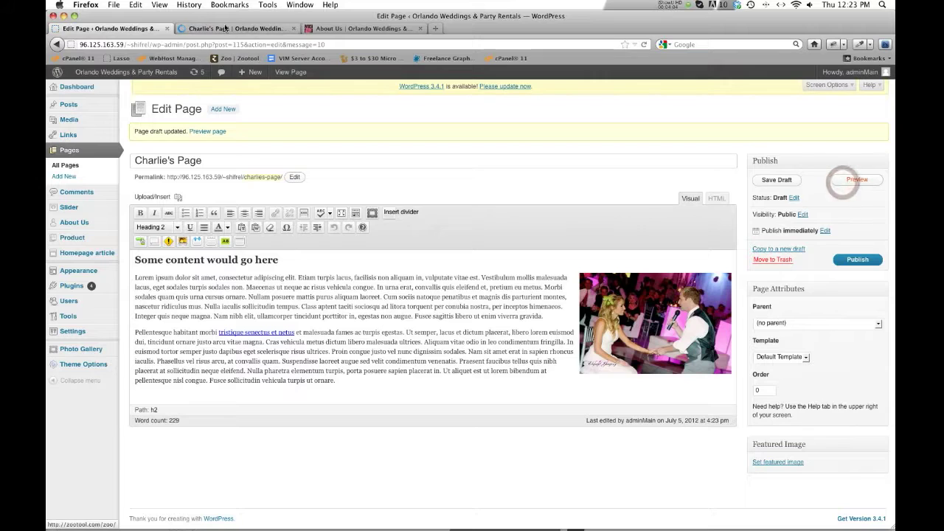
pyautogui.click(223, 28)
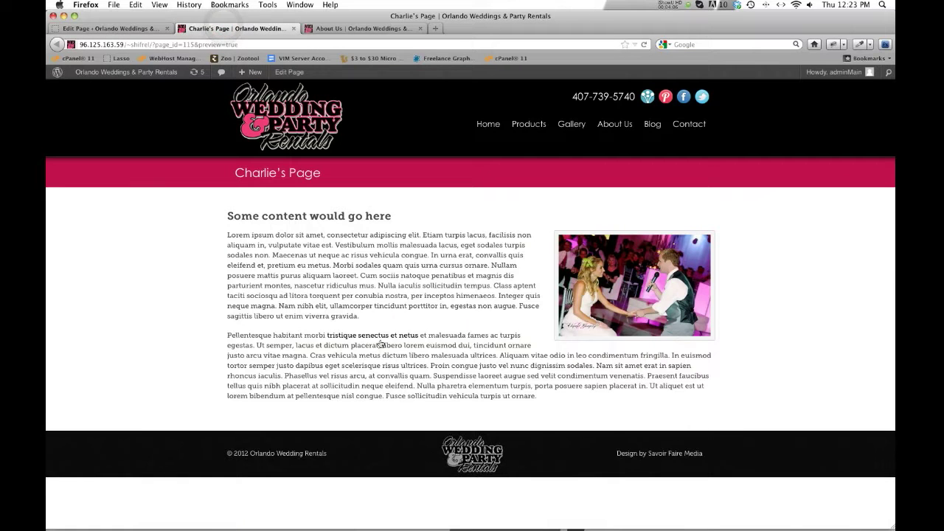
# - Switch back to the Edit Page screen for Charlie's Page
pyautogui.click(110, 28)
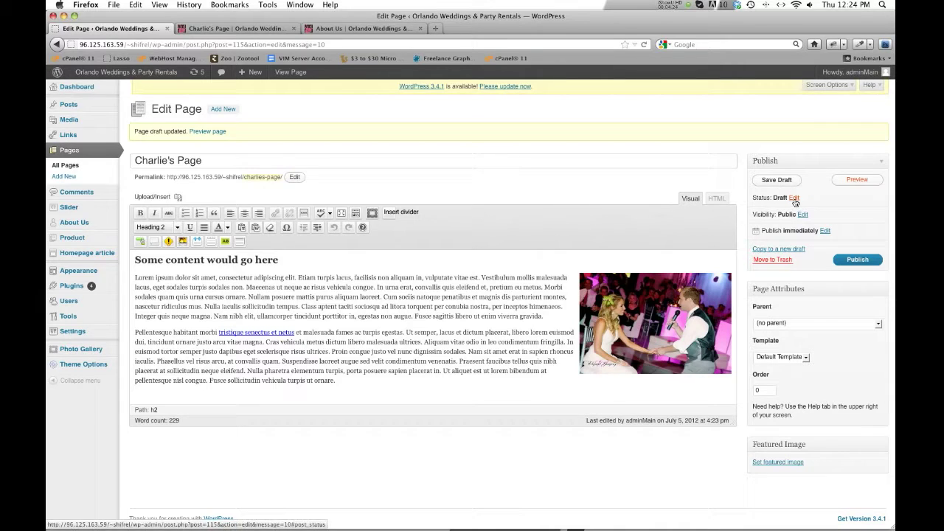
# - Publish Charlie's Page and view the preview of its changes
pyautogui.click(863, 263)
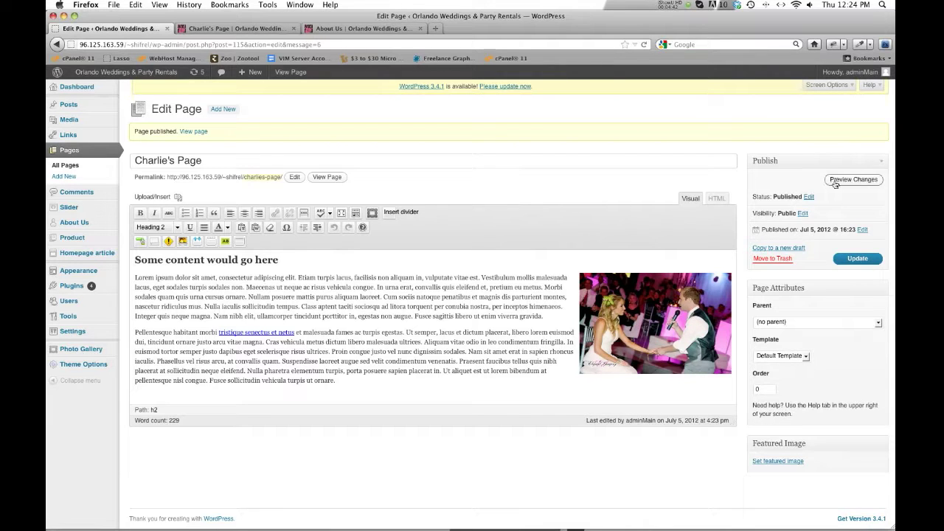
pyautogui.click(388, 332)
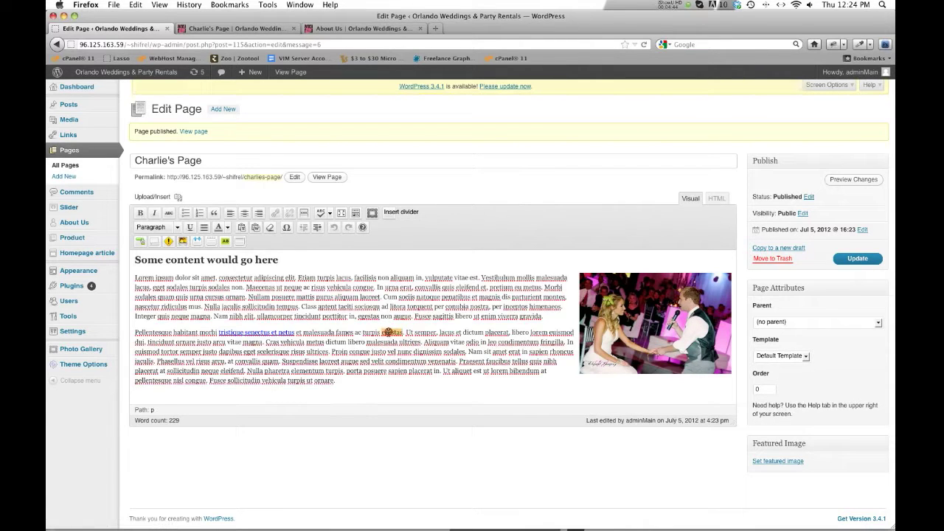
pyautogui.doubleClick(389, 332)
pyautogui.click(852, 181)
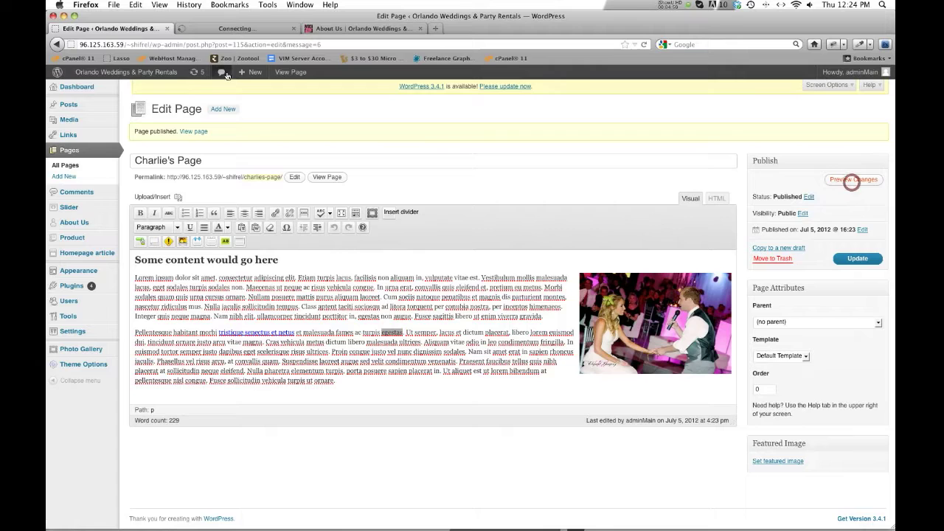
pyautogui.click(219, 32)
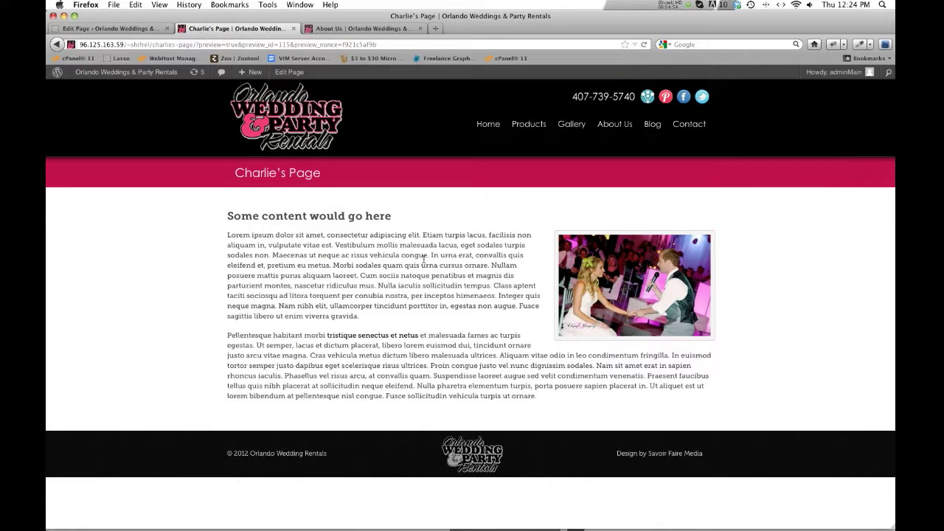
pyautogui.click(116, 32)
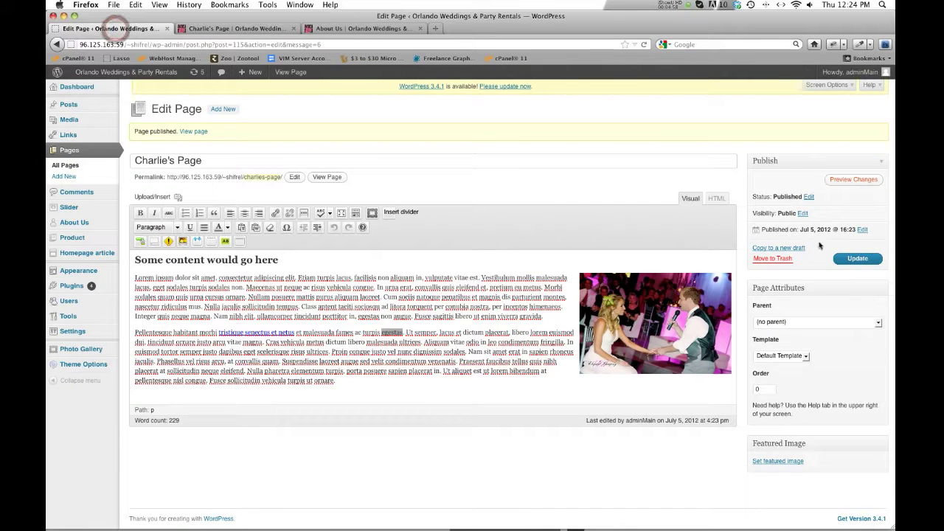
pyautogui.click(293, 28)
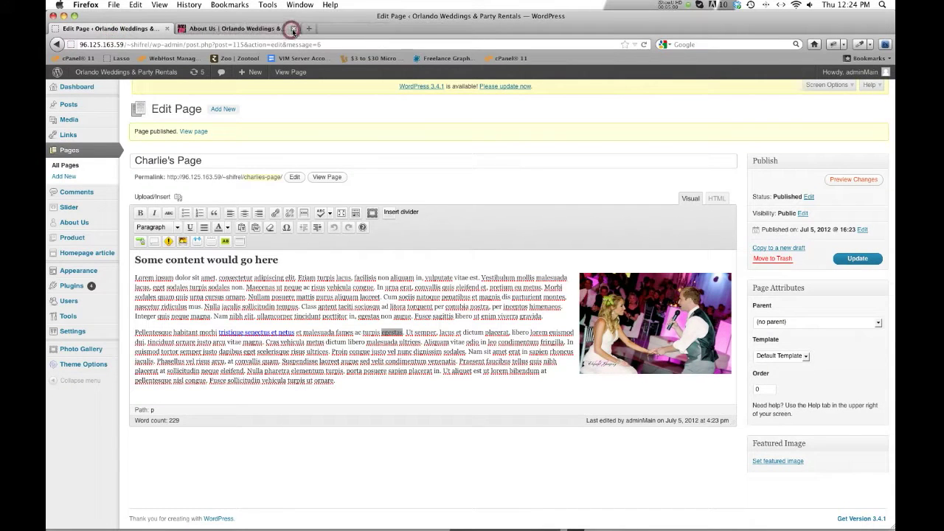
pyautogui.click(809, 198)
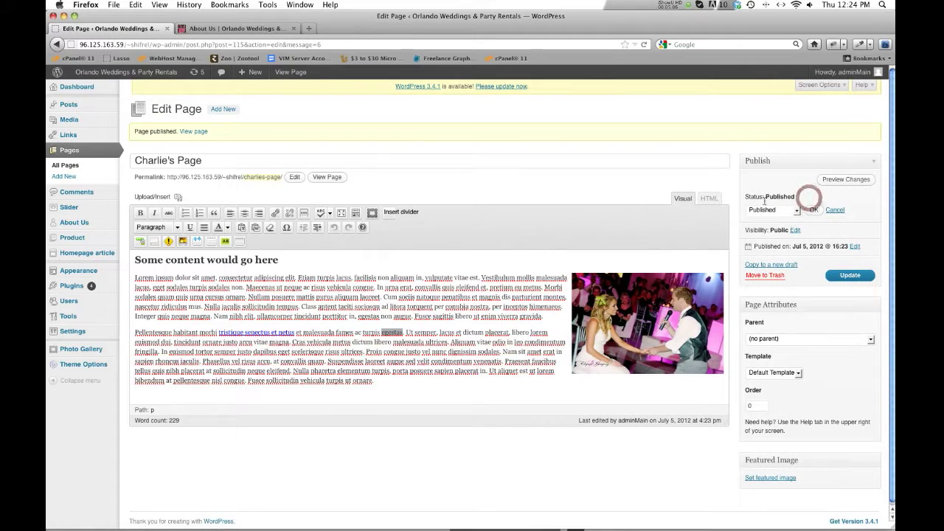
pyautogui.click(835, 211)
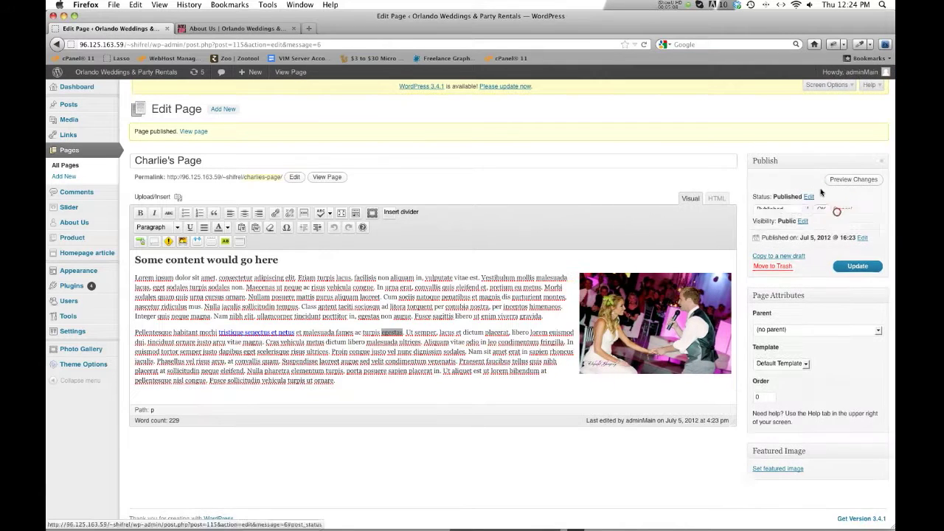
pyautogui.click(803, 213)
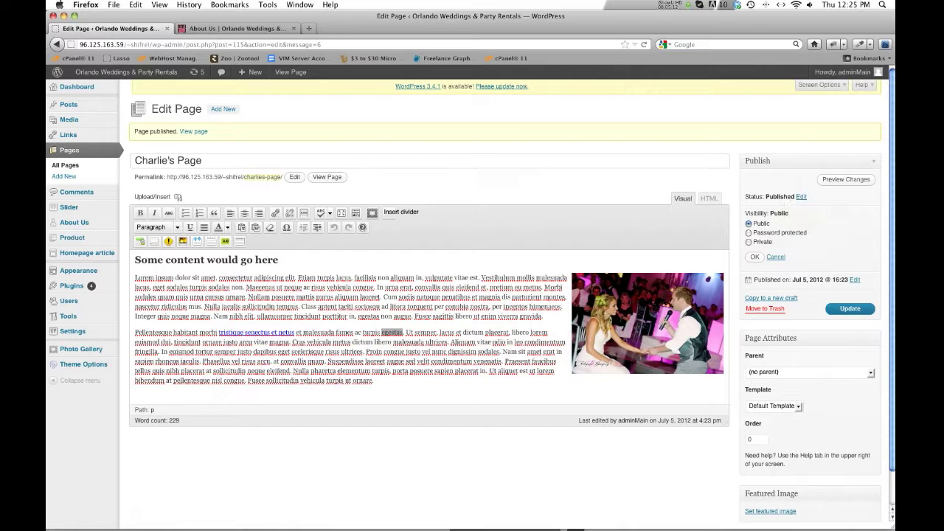
pyautogui.click(805, 243)
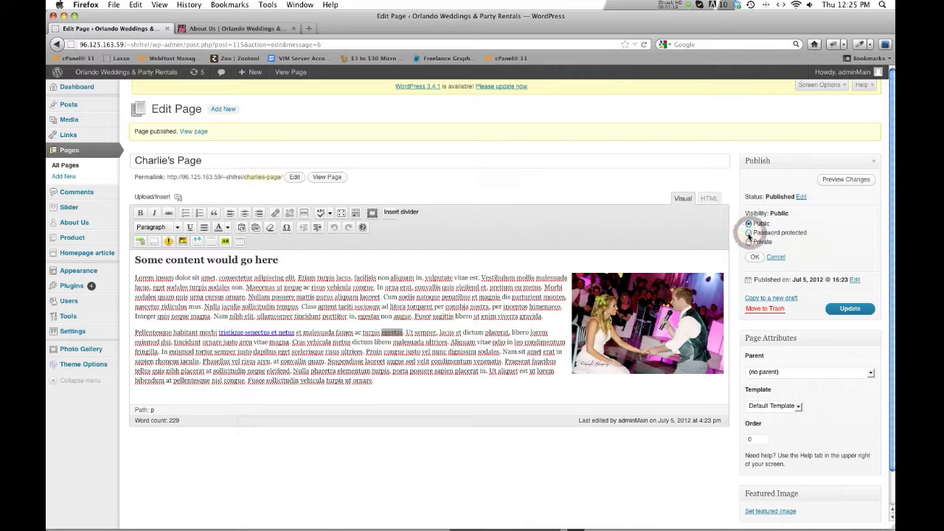
pyautogui.click(749, 234)
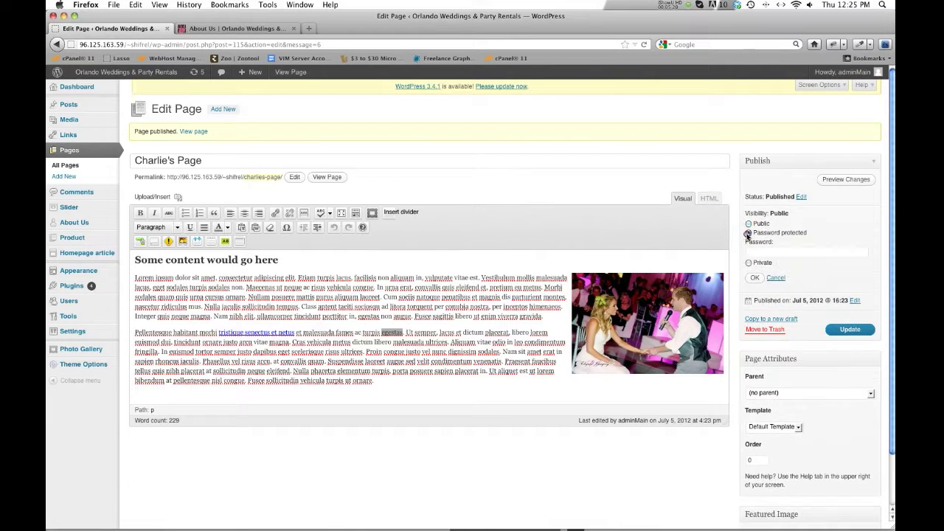
pyautogui.write('123456')
pyautogui.click(755, 278)
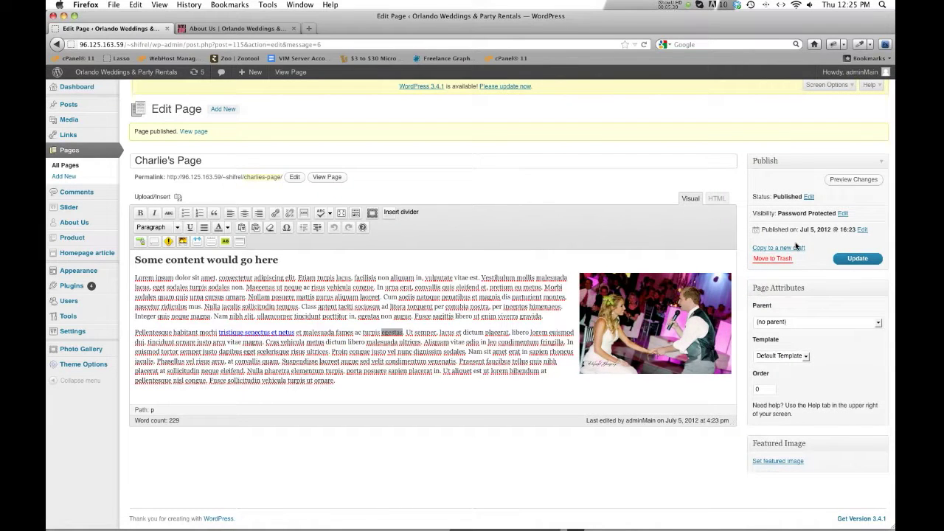
pyautogui.click(842, 213)
pyautogui.click(748, 223)
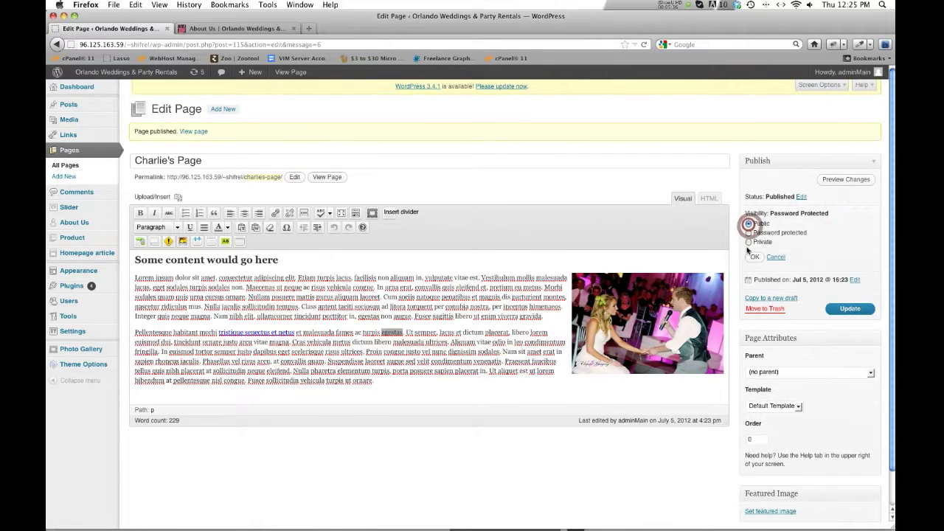
pyautogui.click(753, 258)
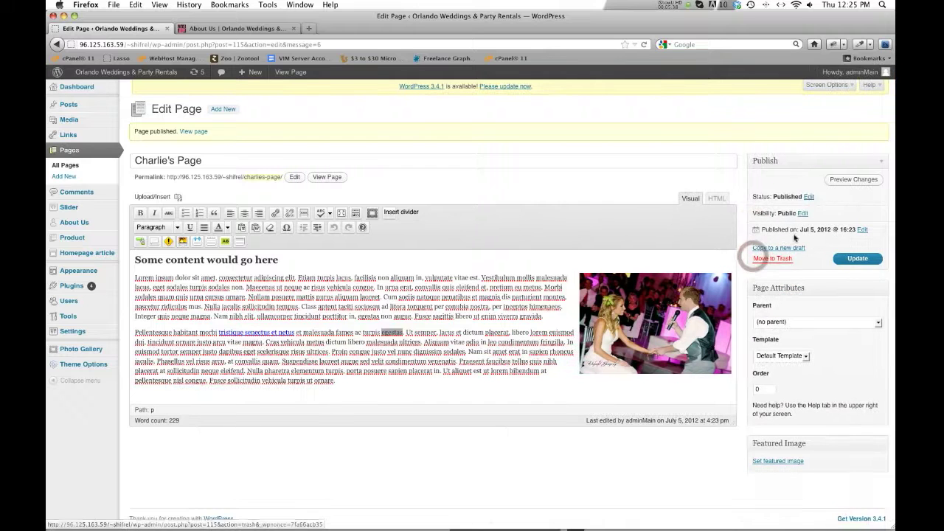
pyautogui.click(862, 230)
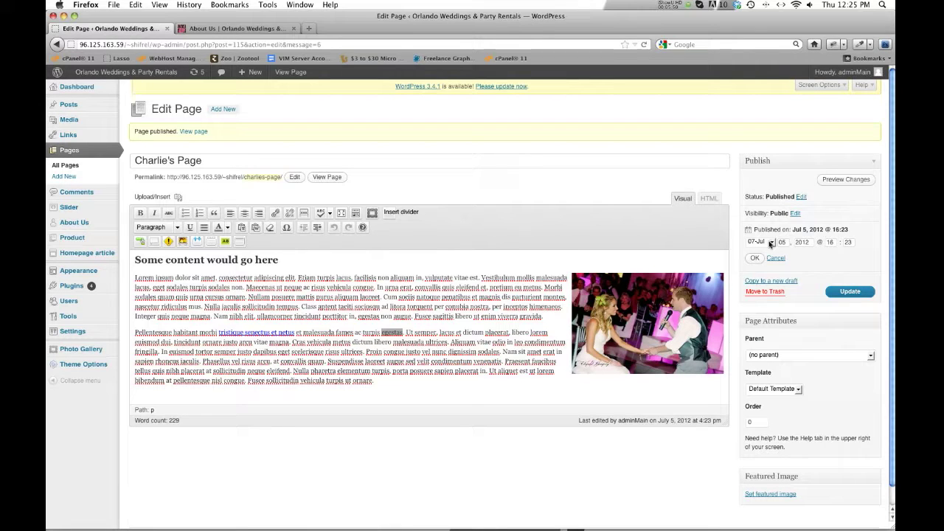
pyautogui.click(771, 244)
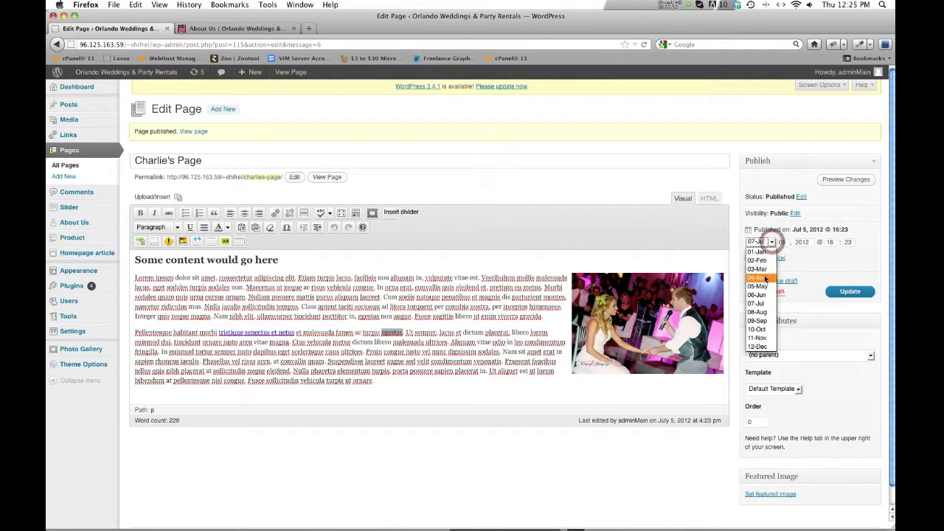
pyautogui.click(764, 270)
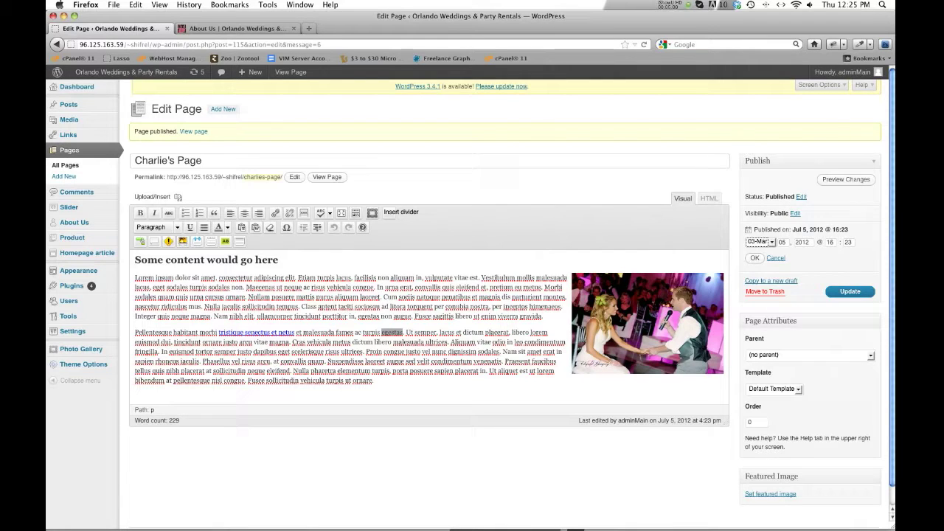
pyautogui.click(782, 259)
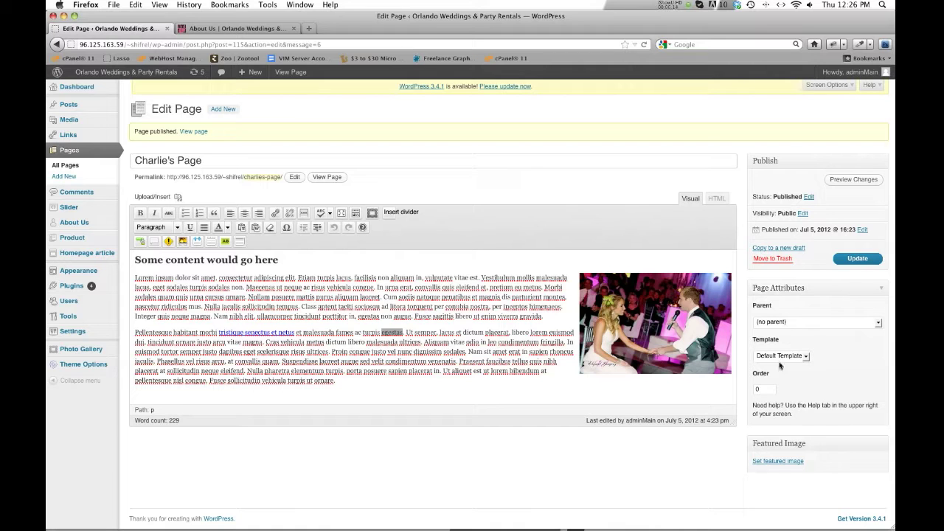
# - Preview Charlie's Page changes on the live site, then open its template list in the editor
pyautogui.click(204, 28)
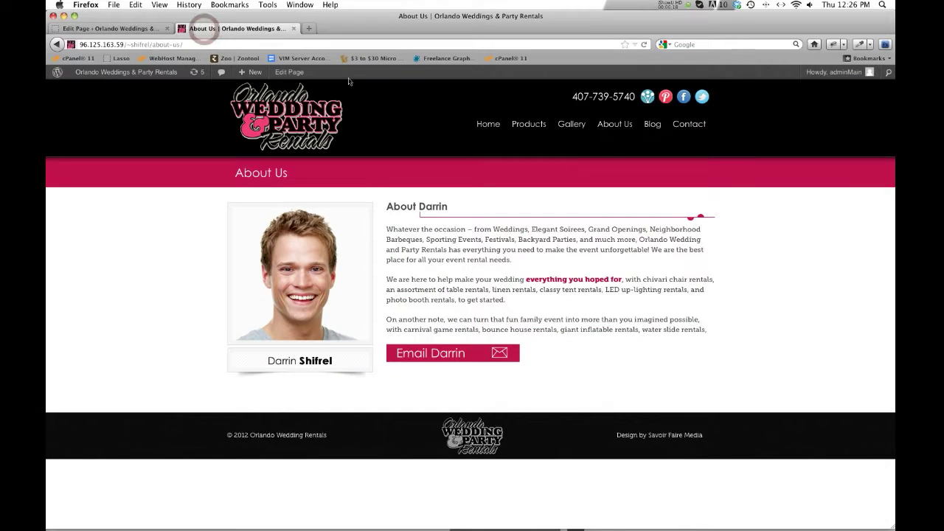
pyautogui.click(132, 28)
pyautogui.click(858, 182)
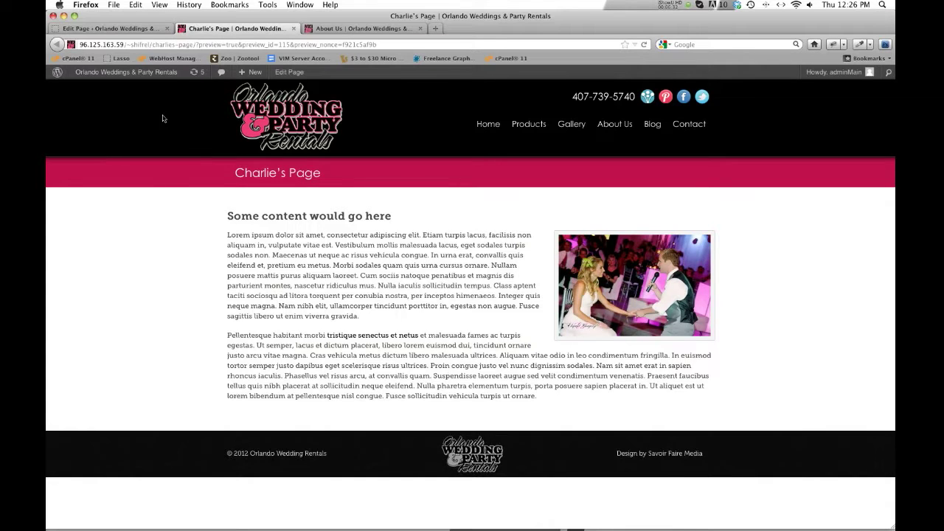
pyautogui.click(138, 29)
pyautogui.click(797, 355)
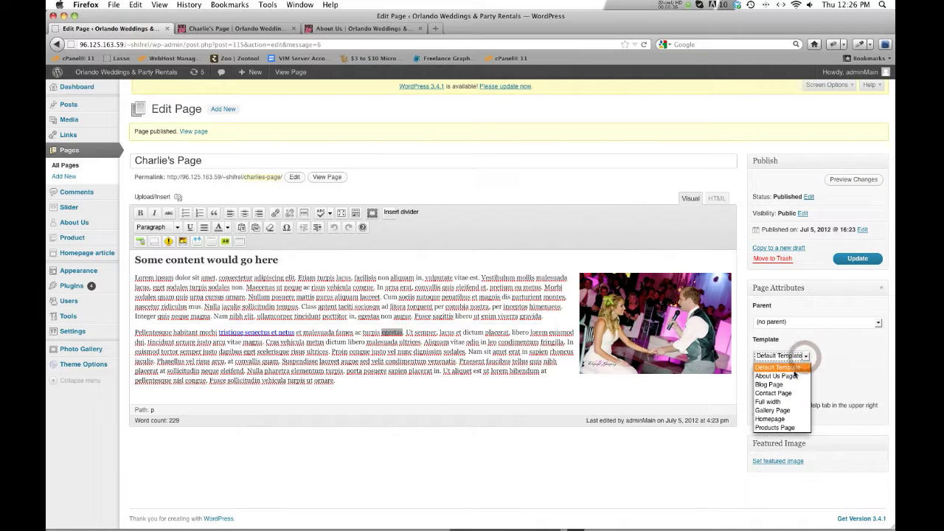
pyautogui.click(794, 372)
pyautogui.click(800, 356)
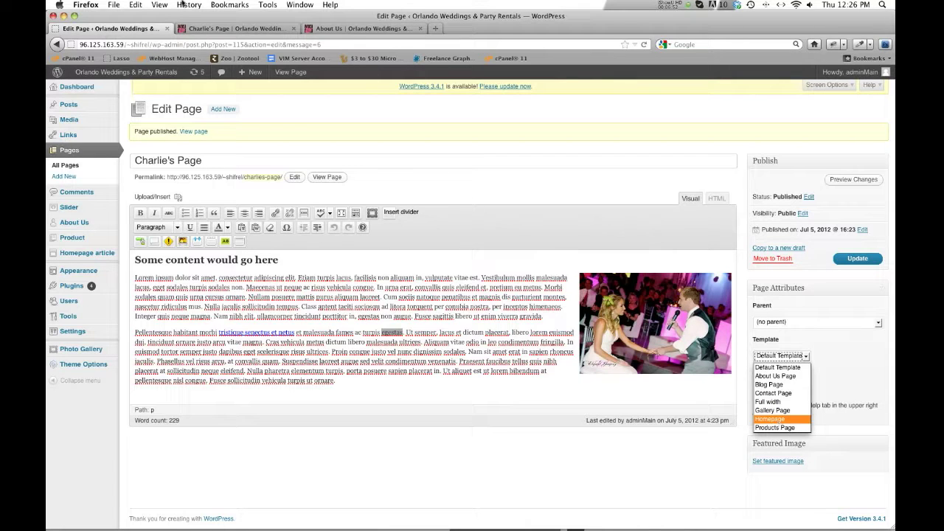
pyautogui.click(357, 29)
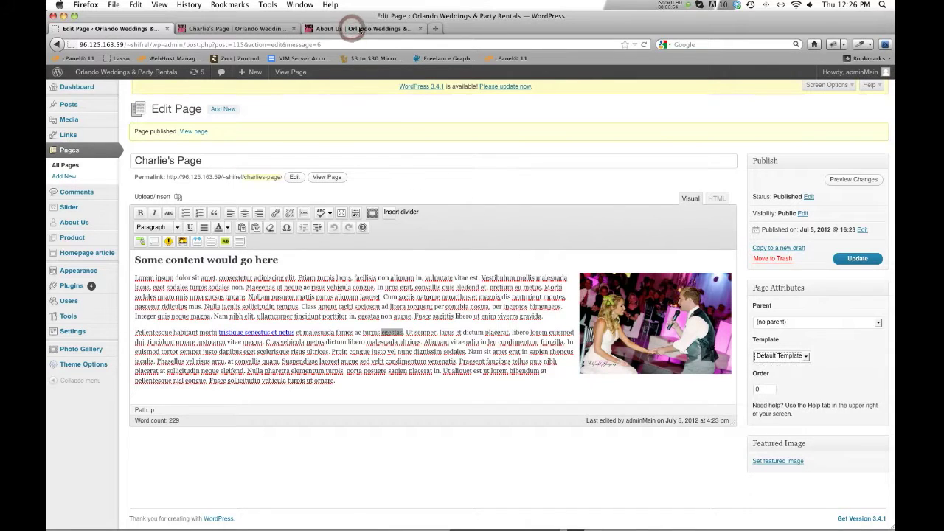
pyautogui.click(357, 29)
# - Browse the live site's Blog page, go to the Orlando Weddings home page, then return to the editor
pyautogui.click(652, 123)
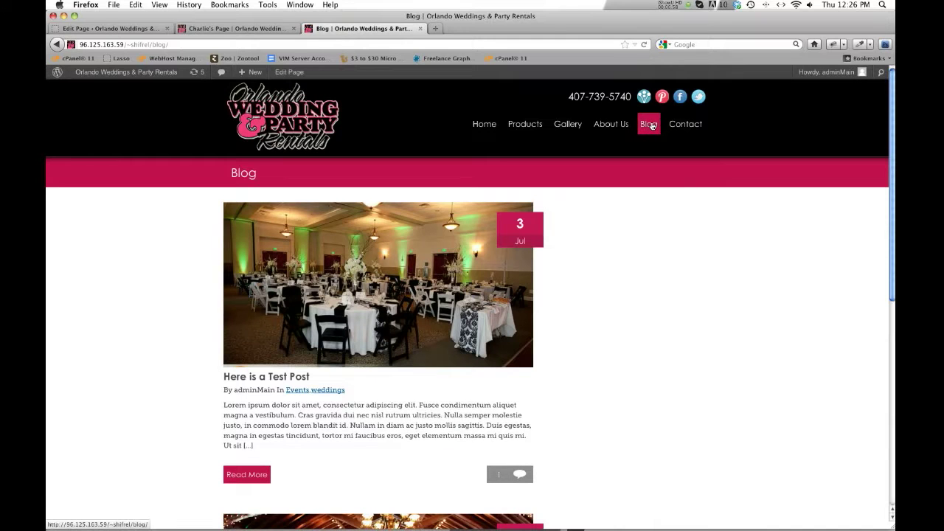
pyautogui.scroll(-6, 565, 280)
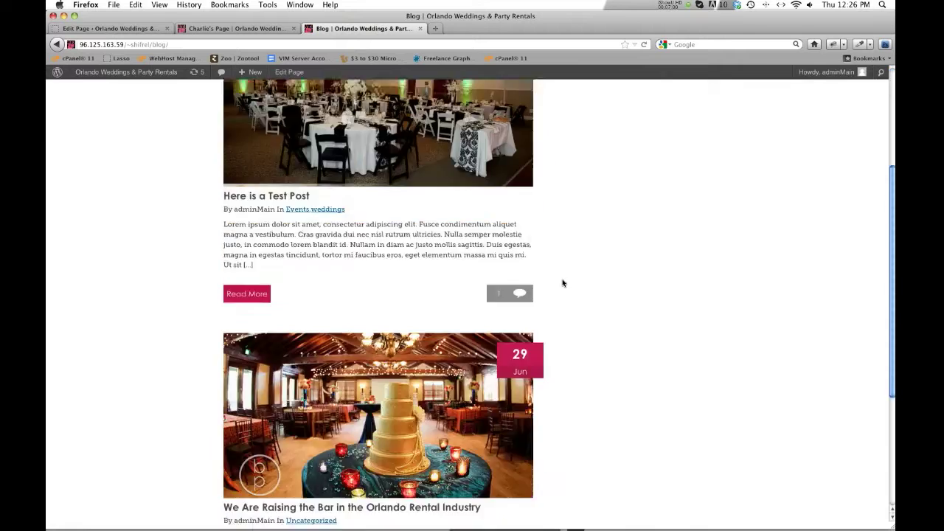
pyautogui.scroll(6, 563, 280)
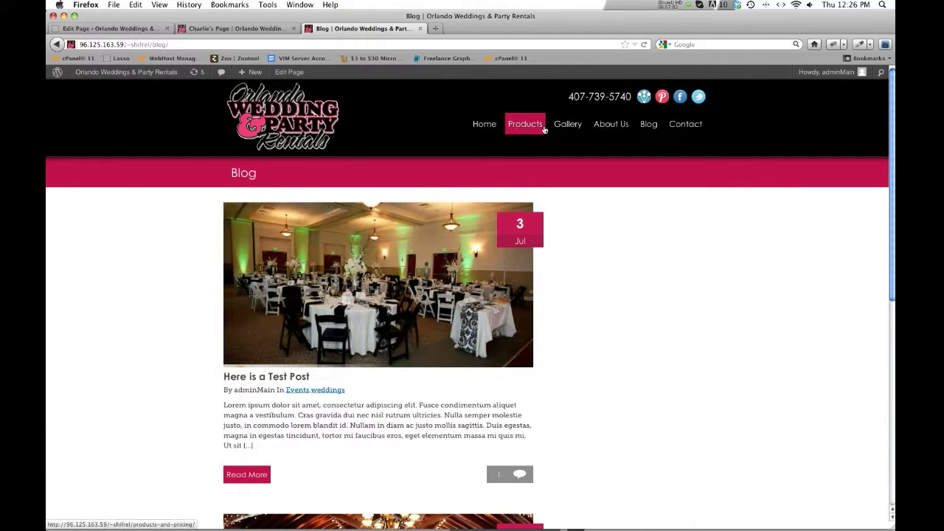
pyautogui.click(485, 126)
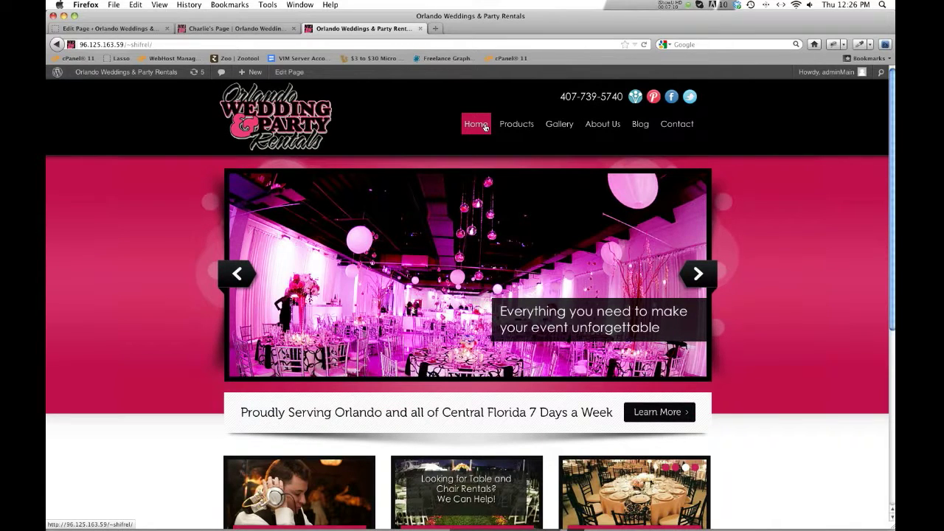
pyautogui.click(130, 30)
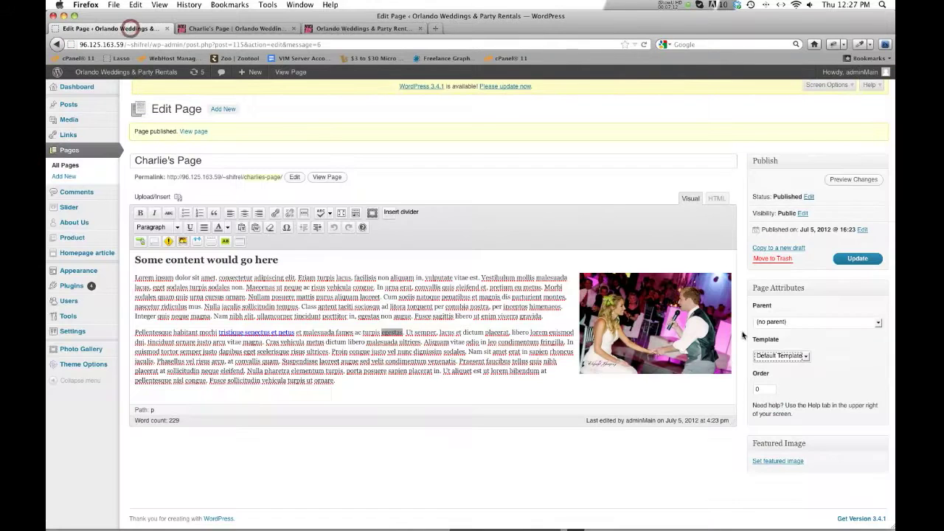
pyautogui.click(801, 355)
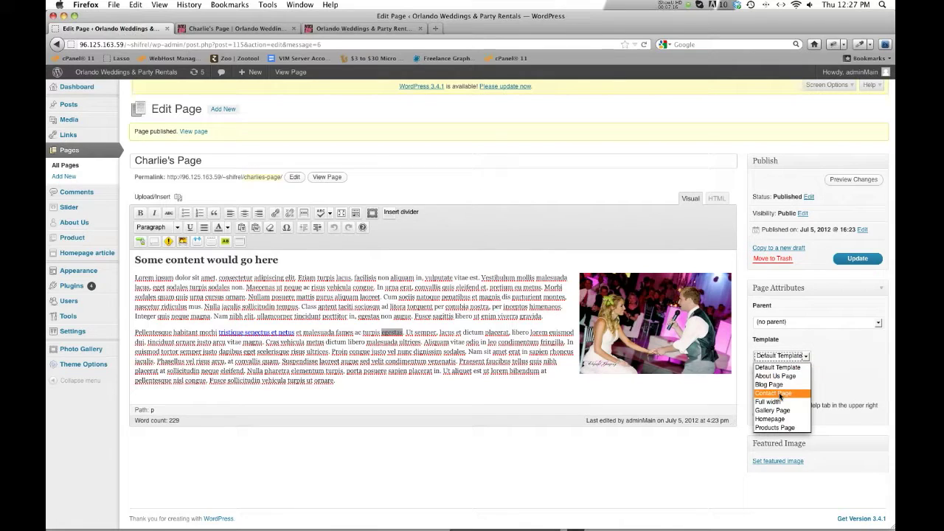
pyautogui.click(695, 447)
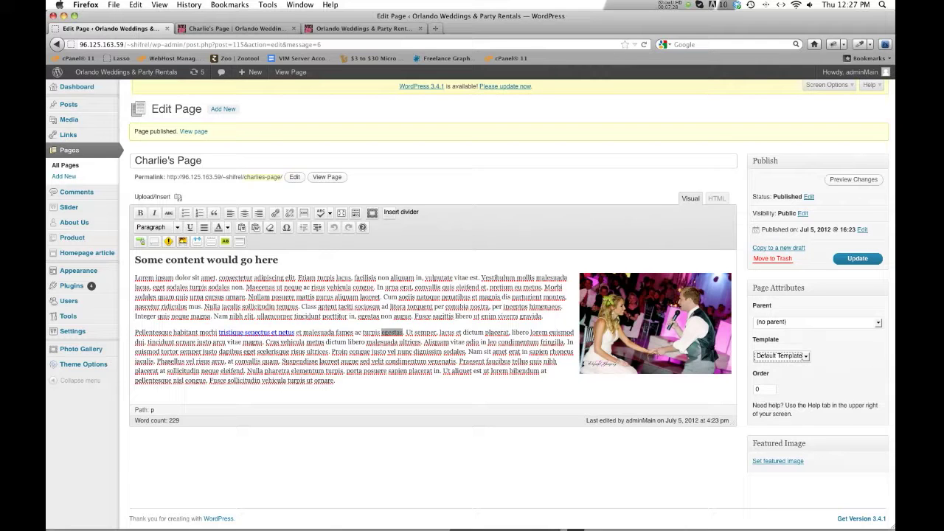
pyautogui.click(804, 357)
pyautogui.click(806, 357)
pyautogui.click(840, 360)
pyautogui.click(857, 357)
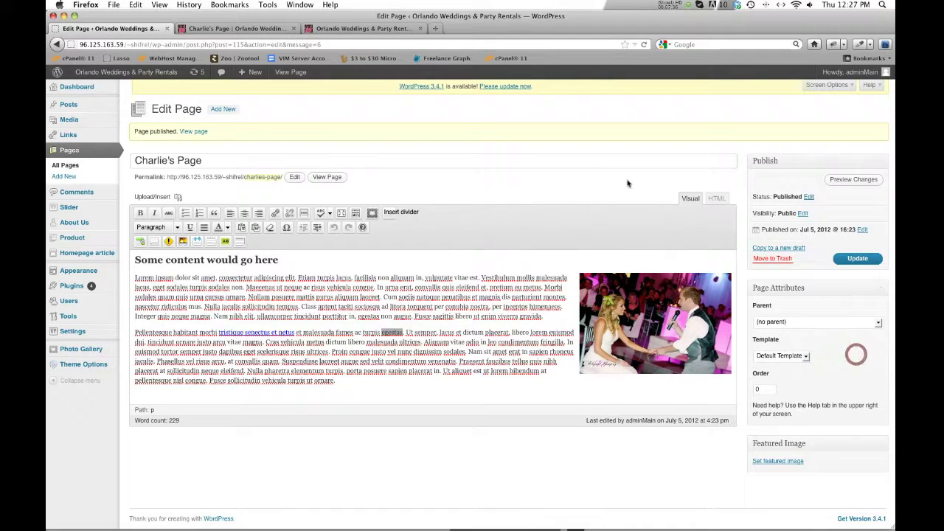
# - Trash Charlie's Page, then permanently delete it and Testing from the Trash via Bulk Actions
pyautogui.click(774, 259)
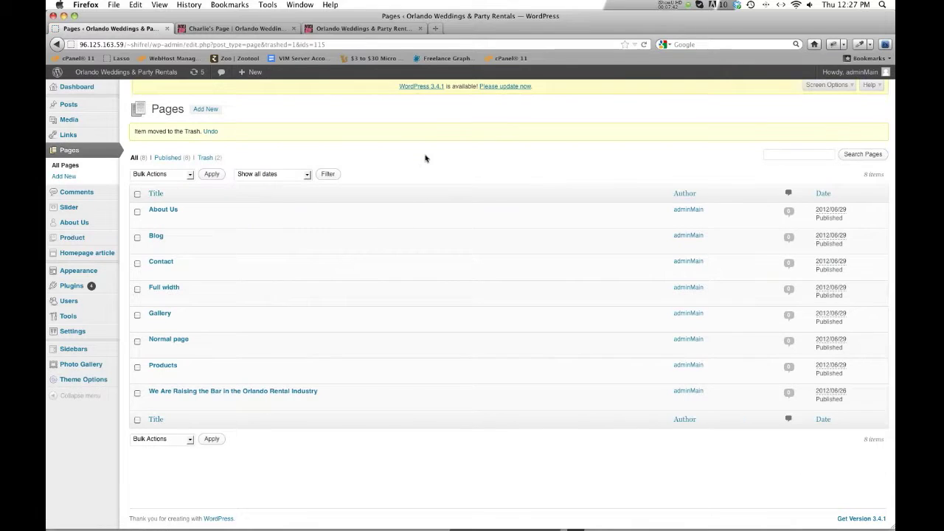
pyautogui.click(206, 158)
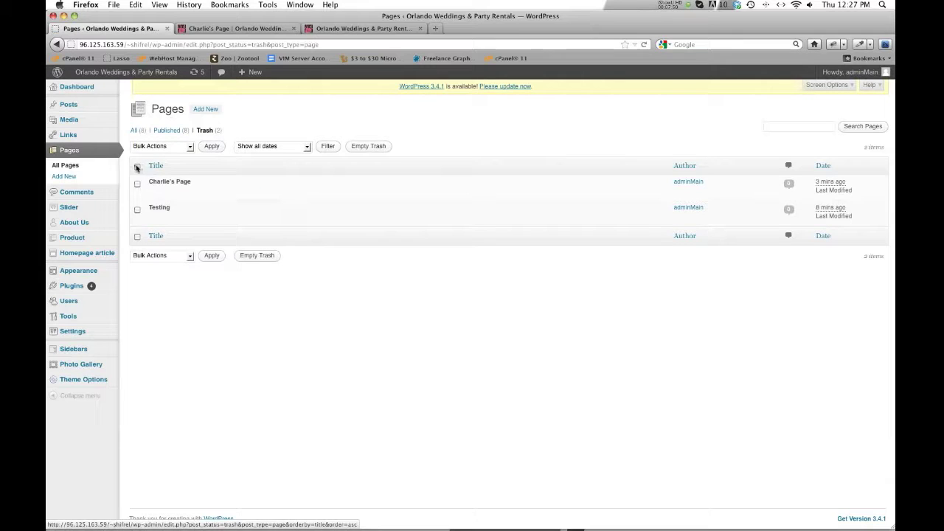
pyautogui.click(137, 168)
pyautogui.click(187, 146)
pyautogui.click(174, 174)
pyautogui.click(211, 147)
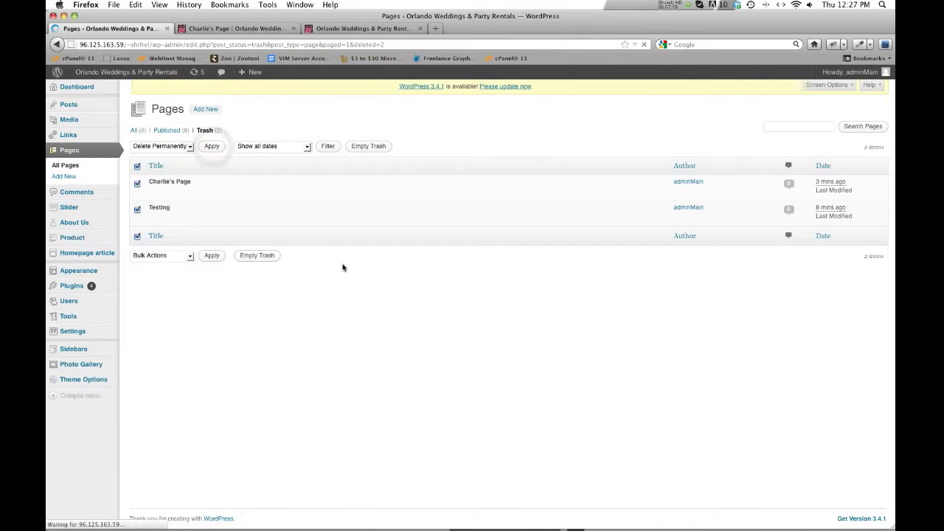
pyautogui.click(64, 165)
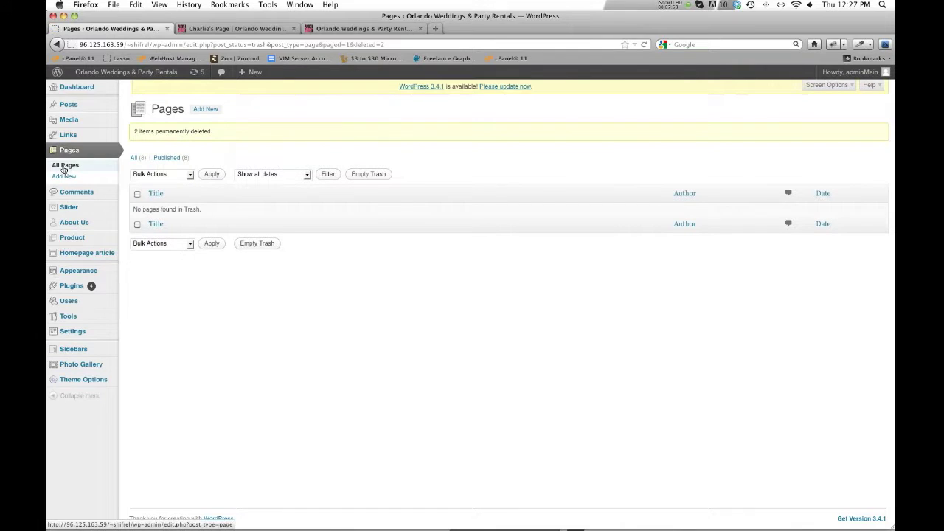
pyautogui.click(328, 29)
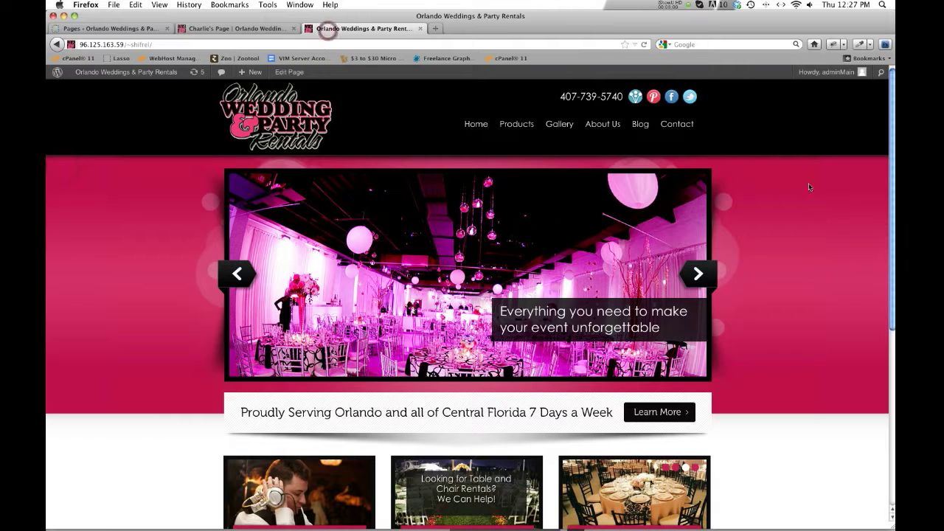
# - View the live Contact page, then open Contact for editing from the Pages list
pyautogui.click(677, 124)
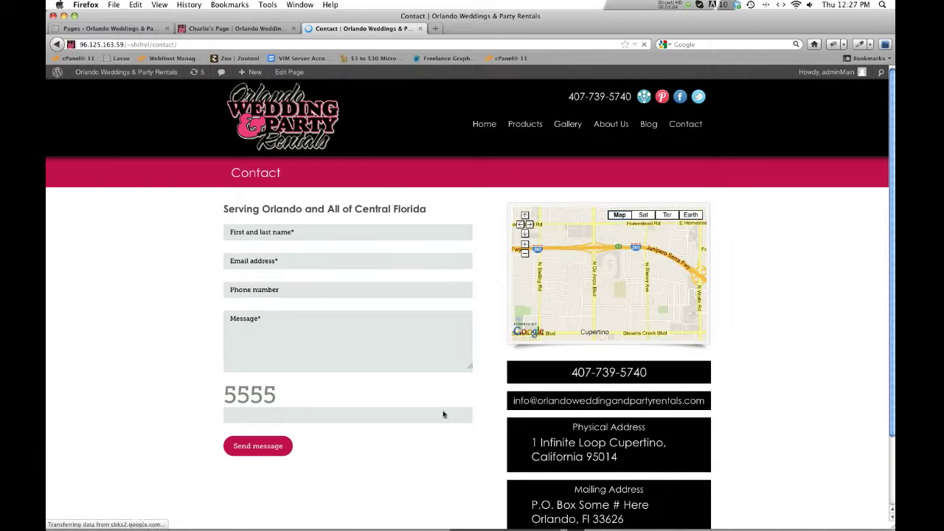
pyautogui.click(114, 28)
pyautogui.click(158, 241)
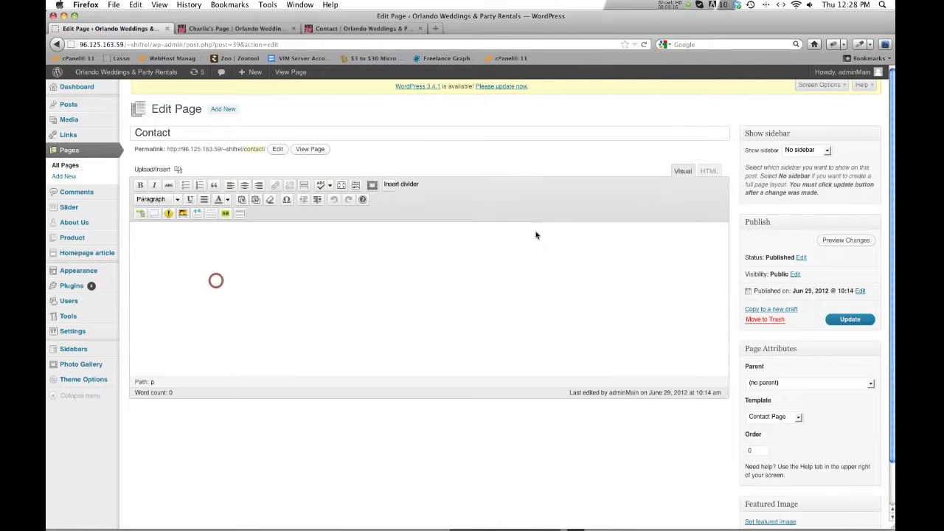
# - Close the Charlie's Page tab and look over the live Contact page's Serving Orlando heading
pyautogui.click(293, 28)
pyautogui.click(251, 29)
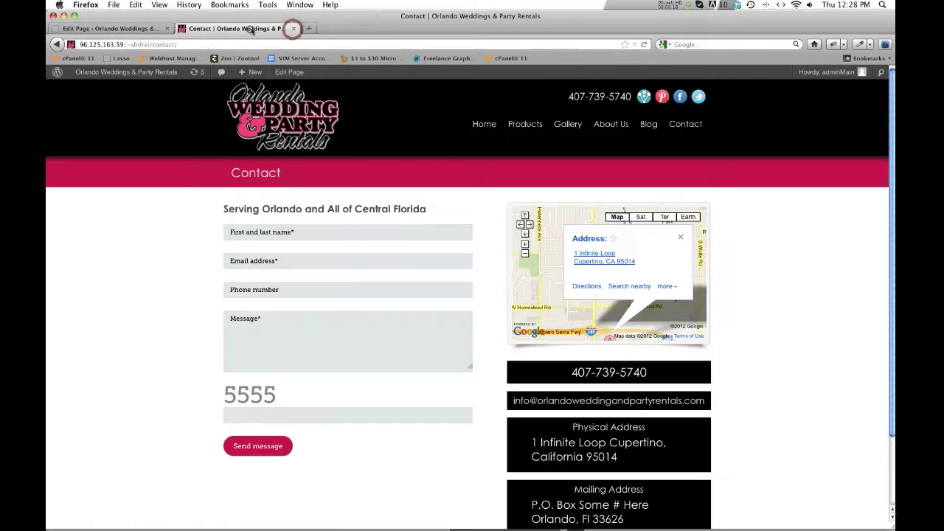
pyautogui.moveTo(237, 209); pyautogui.dragTo(297, 209)
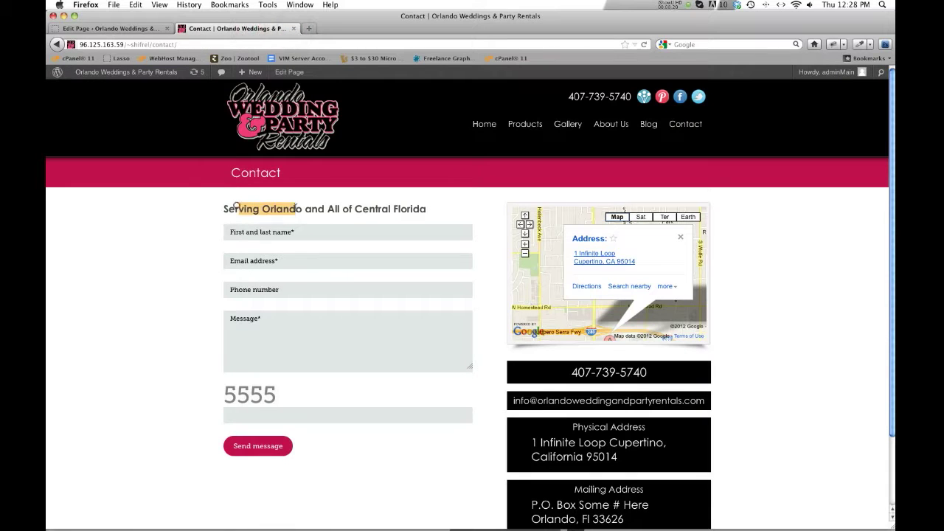
pyautogui.scroll(-3, 346, 317)
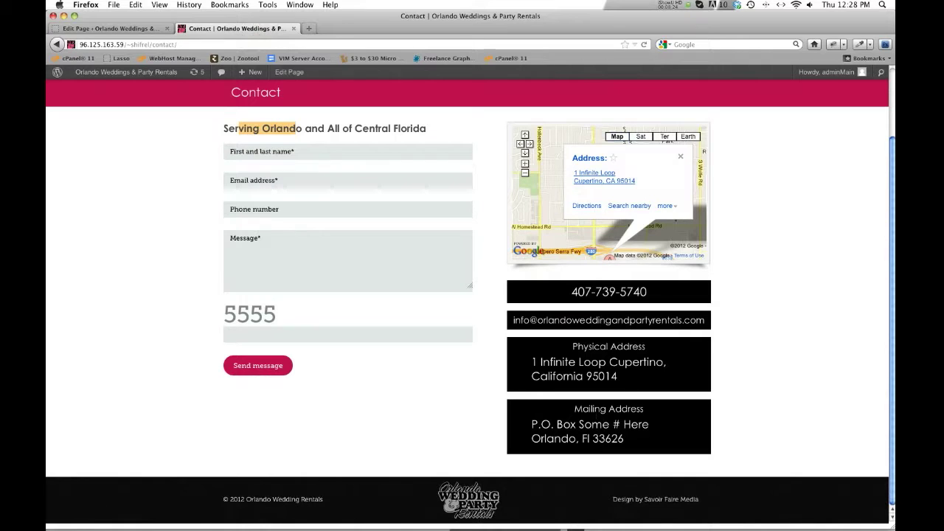
pyautogui.click(134, 29)
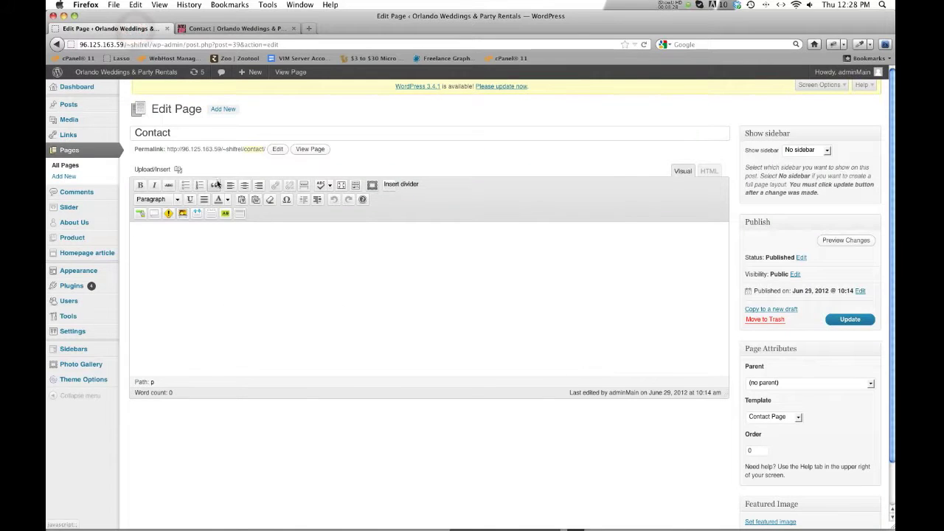
# - Set the Contact page template to Default Template and update the page
pyautogui.scroll(-1, 727, 301)
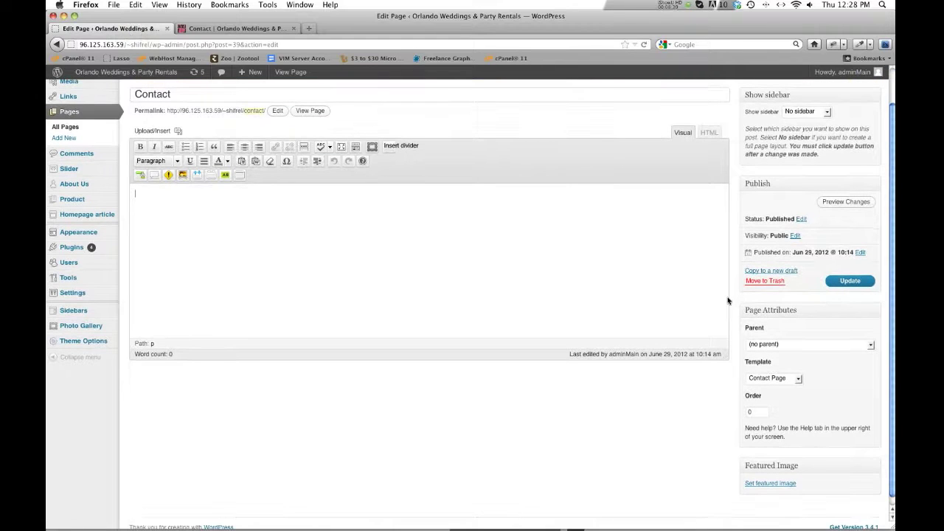
pyautogui.scroll(-1, 722, 301)
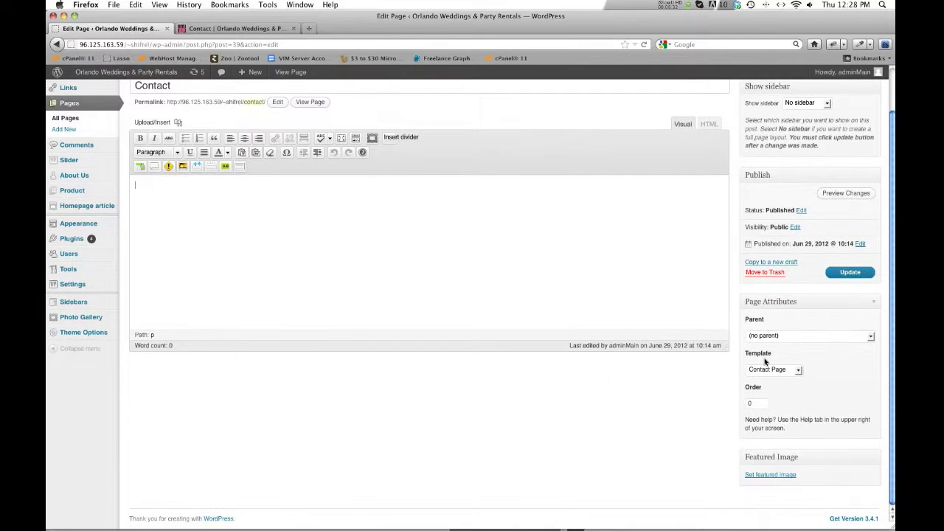
pyautogui.click(799, 369)
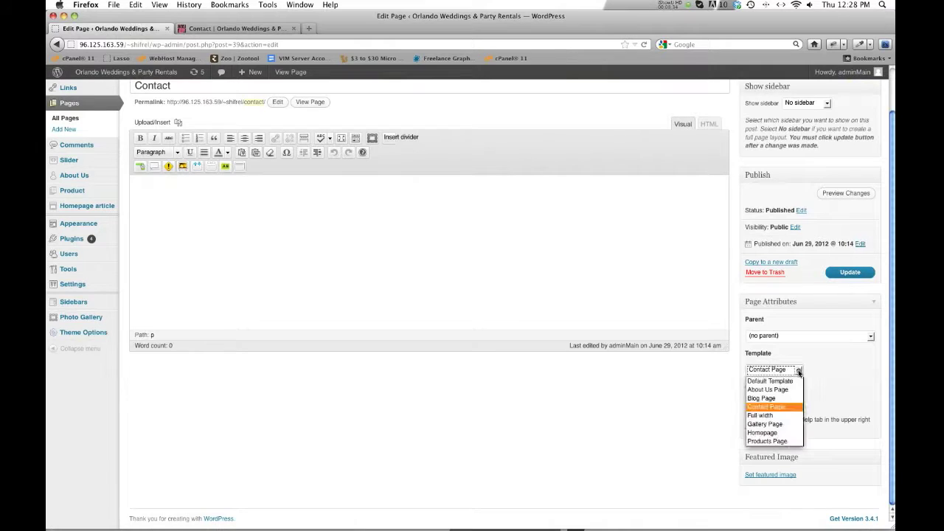
pyautogui.click(783, 382)
pyautogui.click(848, 273)
# - Reload the live Contact page to see the change and click into the form's Message field
pyautogui.click(267, 28)
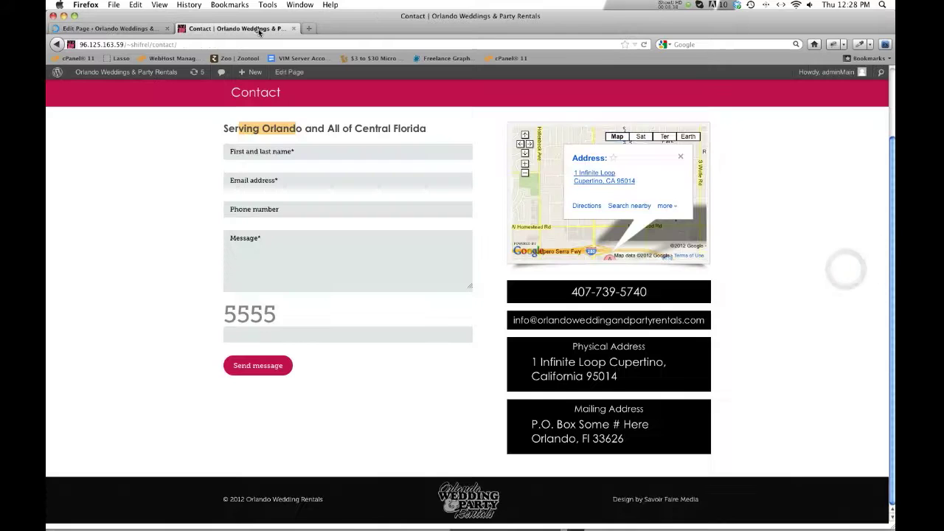
pyautogui.click(644, 45)
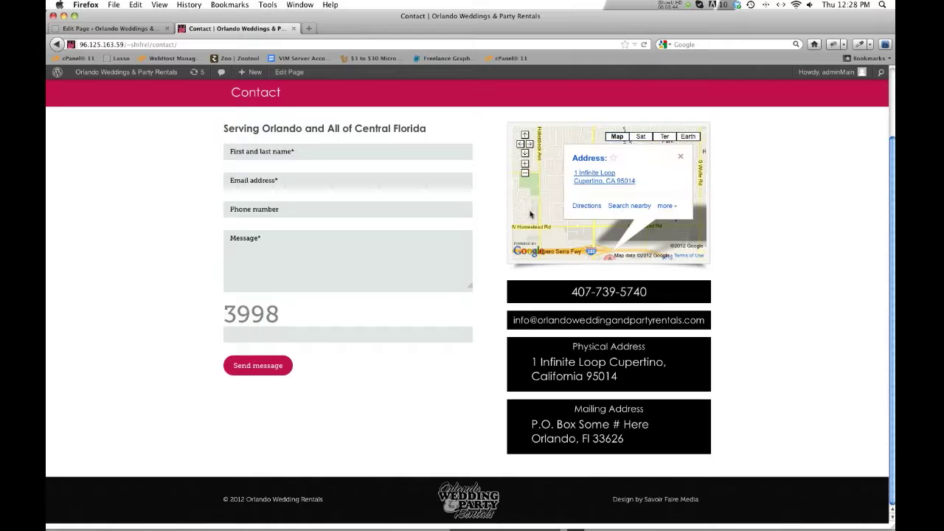
pyautogui.click(186, 165)
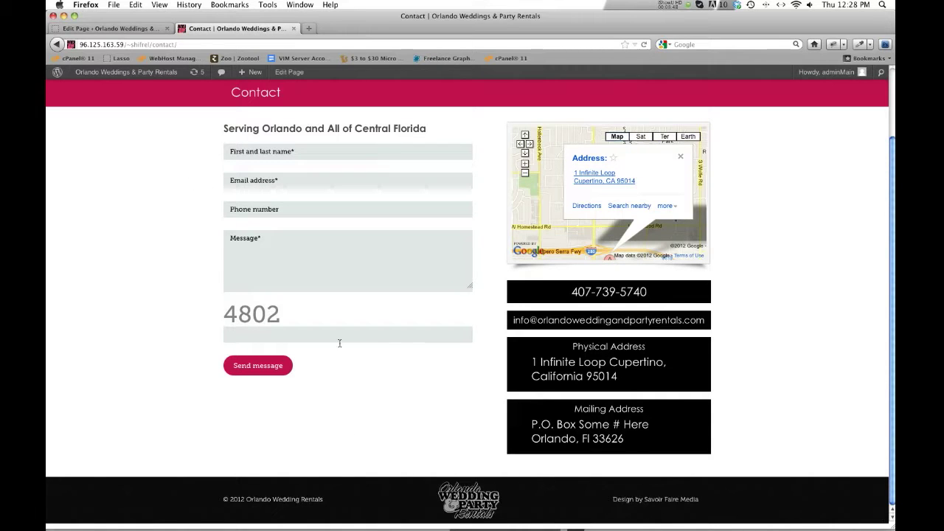
pyautogui.click(351, 287)
# - Compare the Contact editor with the live Contact page, then return to Pages > All Pages
pyautogui.click(135, 29)
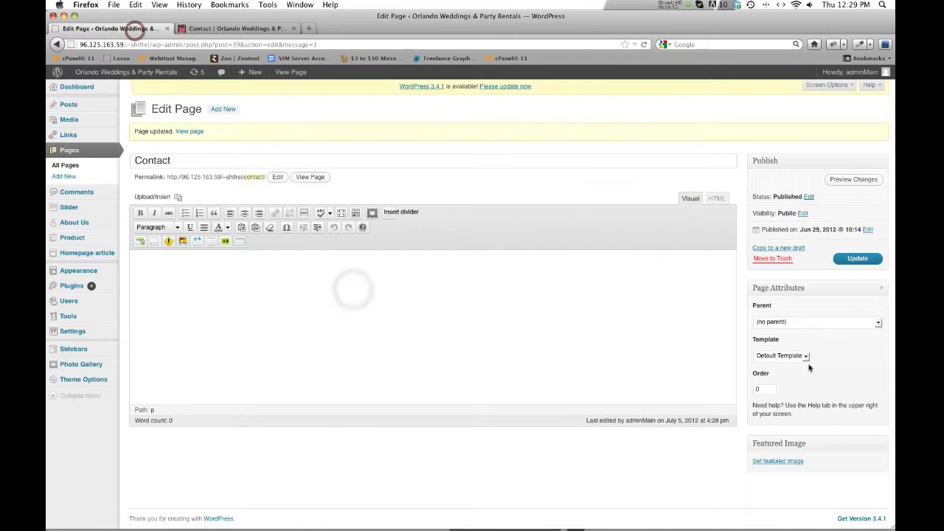
pyautogui.click(227, 31)
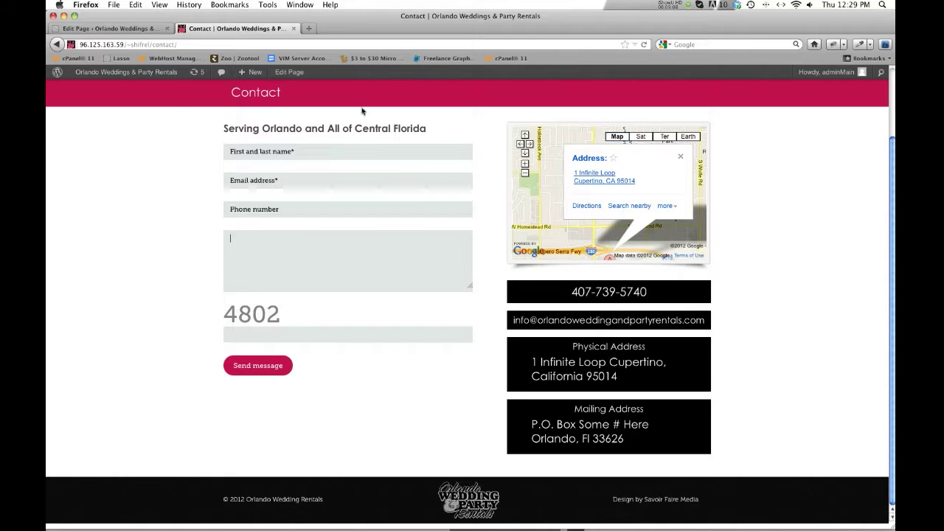
pyautogui.click(114, 28)
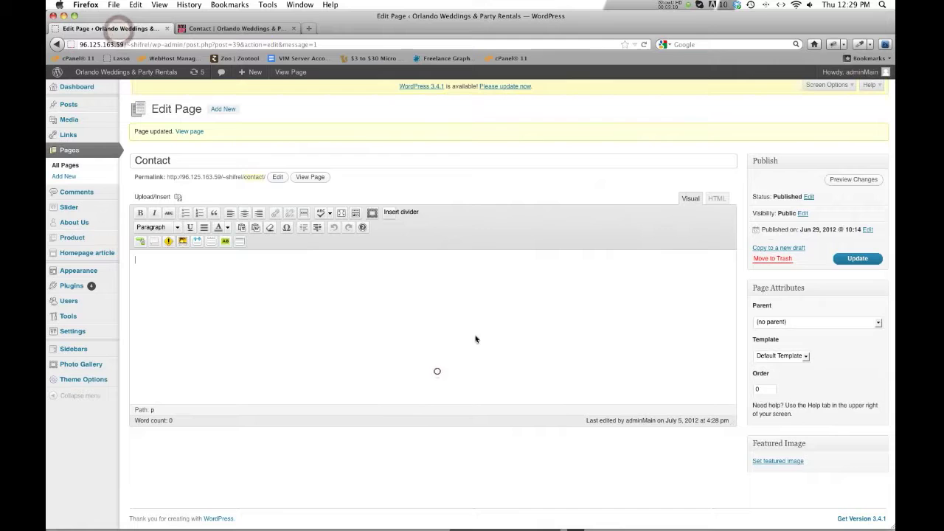
pyautogui.click(77, 165)
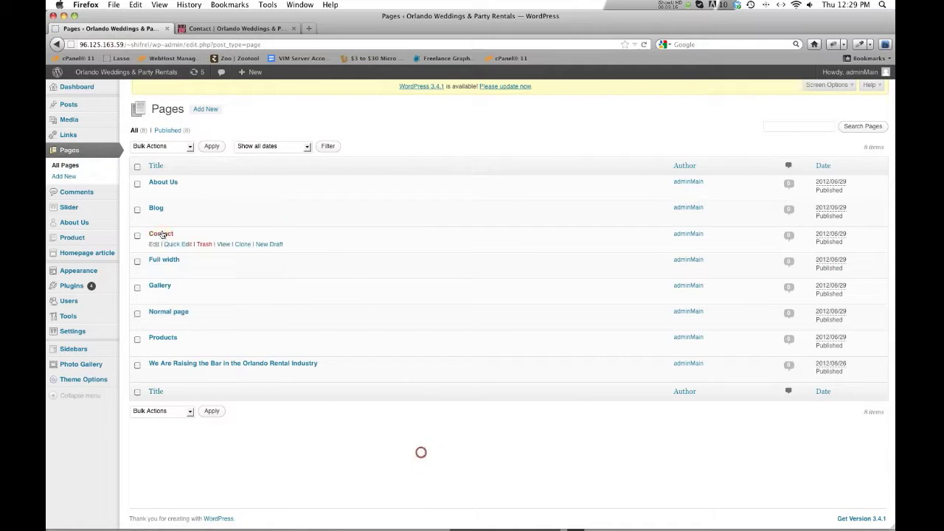
# - Inspect the Blog page's Blog Page template in the editor alongside the live Blog page
pyautogui.click(158, 208)
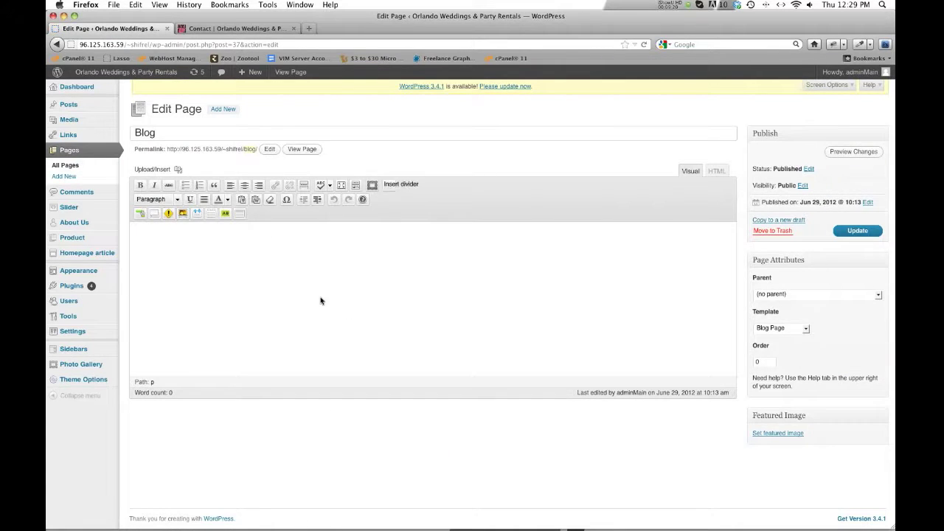
pyautogui.click(238, 28)
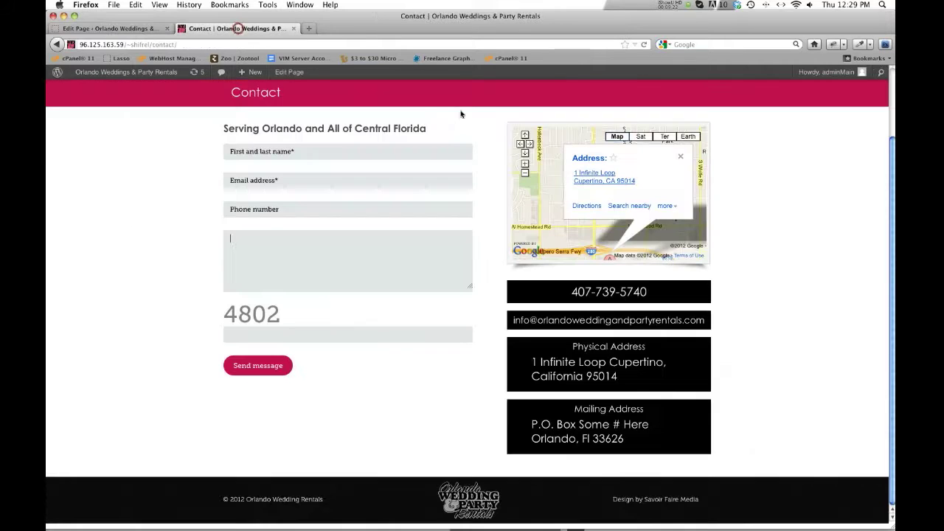
pyautogui.click(649, 124)
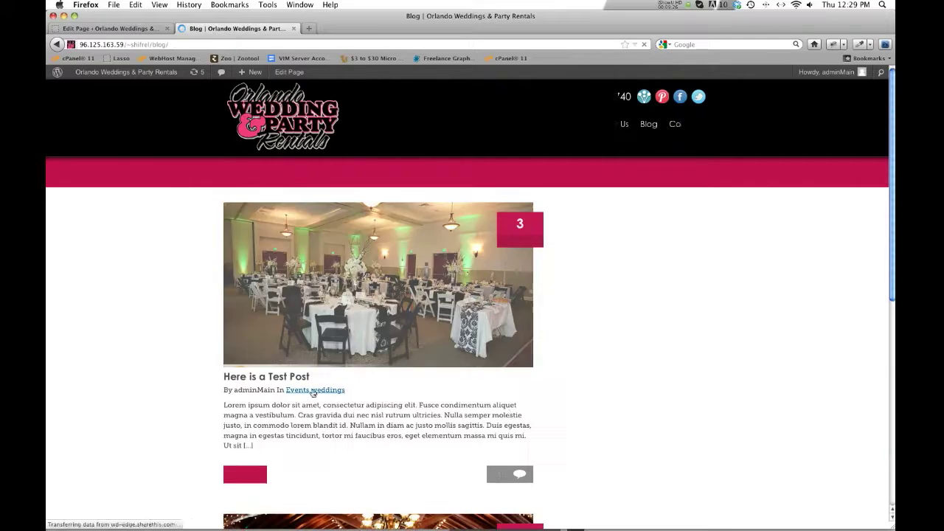
pyautogui.click(122, 28)
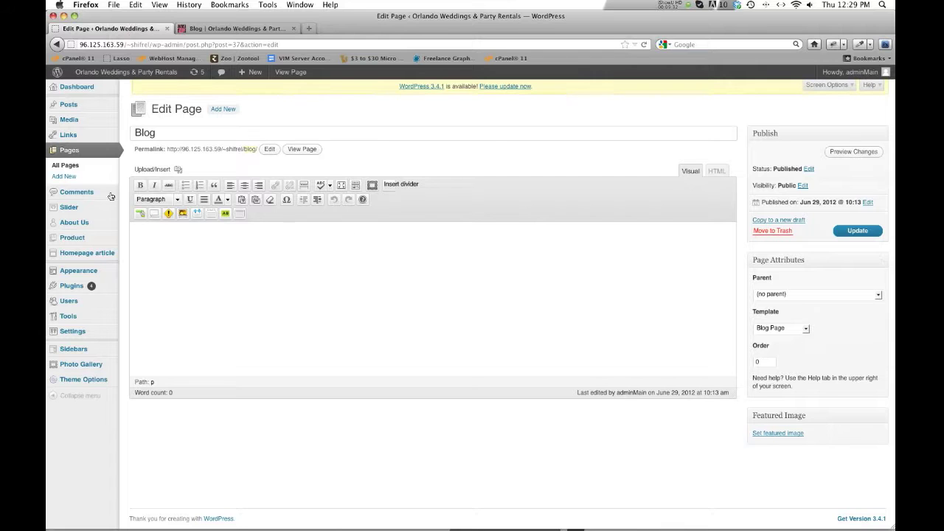
pyautogui.click(64, 166)
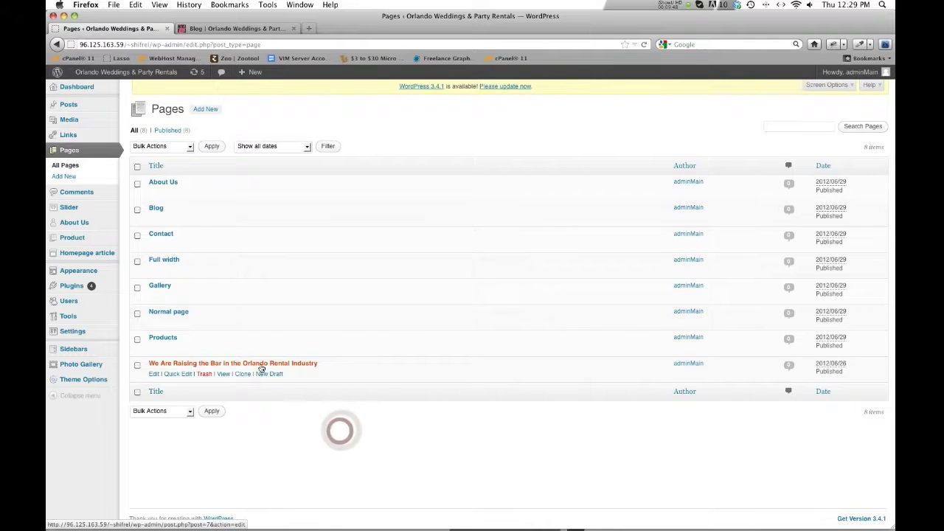
# - Glance at the live Blog page again, then return to the admin pages list
pyautogui.click(212, 29)
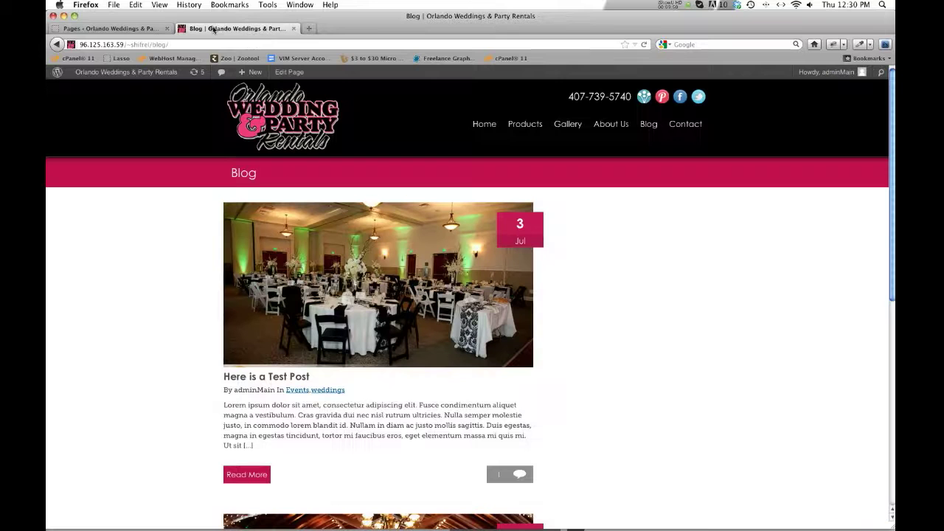
pyautogui.click(111, 28)
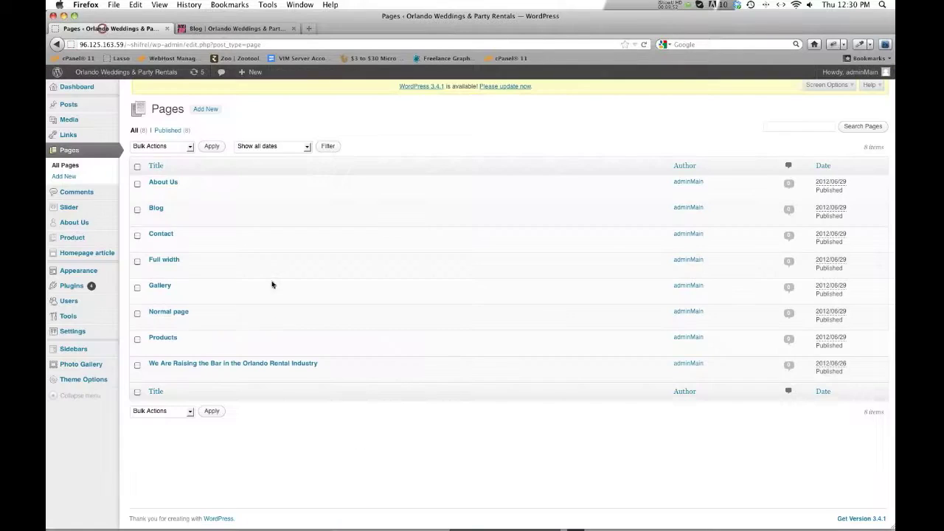
pyautogui.moveTo(233, 71)
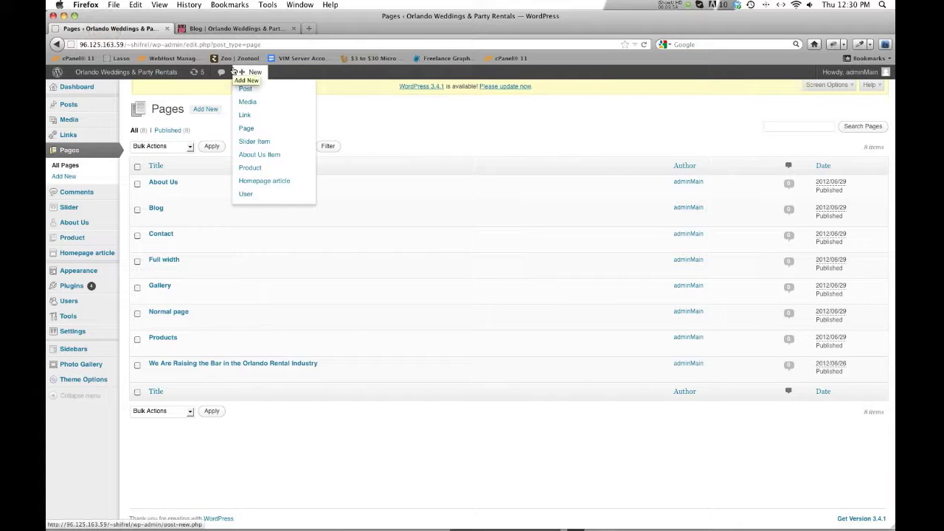